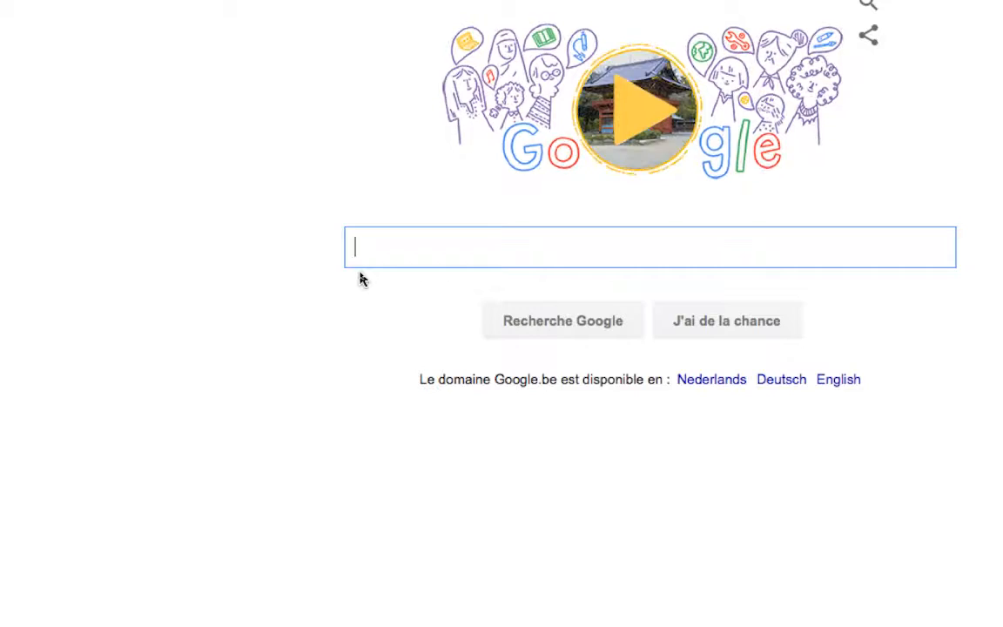
# Step: Search Google for mountain "public domain" and show the image results
pyautogui.write('mountain')
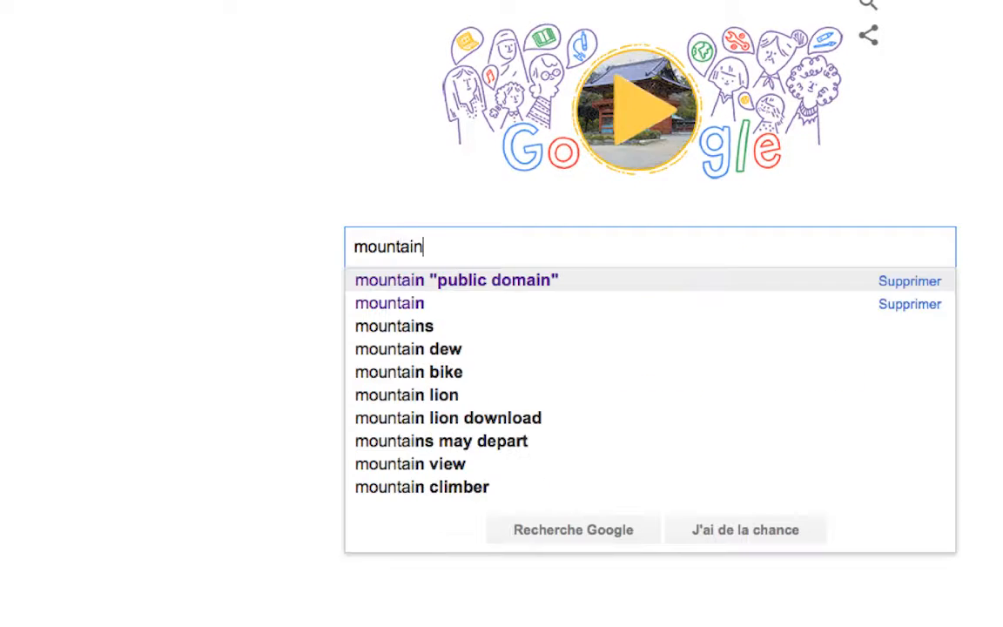
pyautogui.write(' "public do')
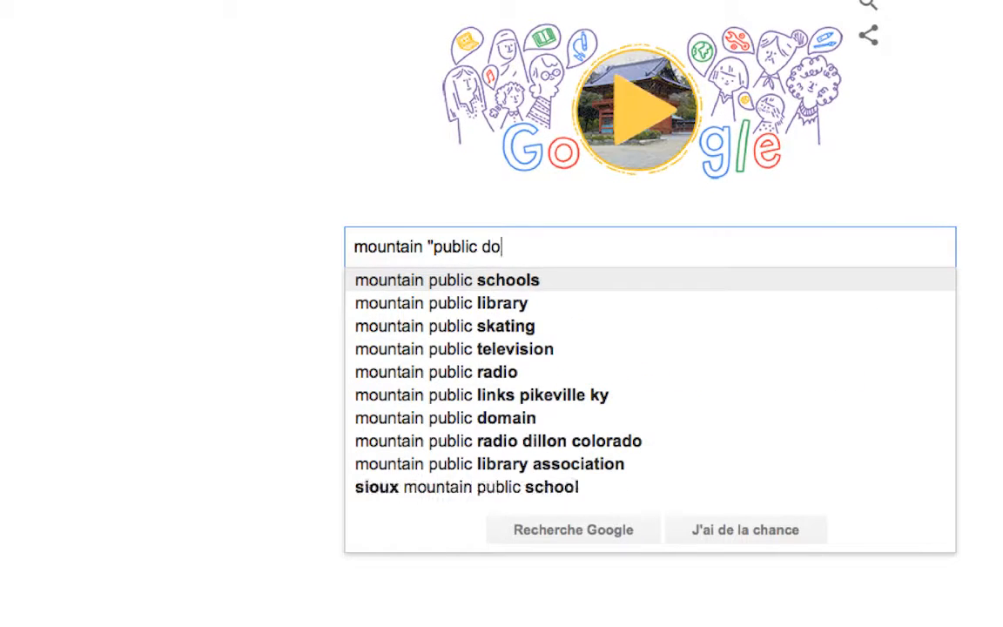
pyautogui.write('main"')
pyautogui.press('Return')
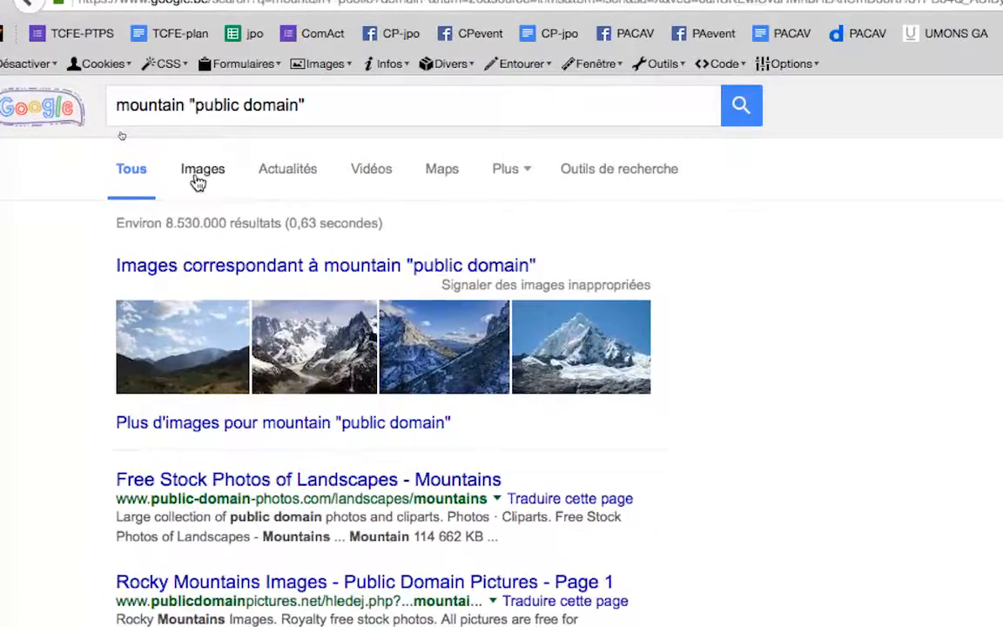
pyautogui.click(212, 200)
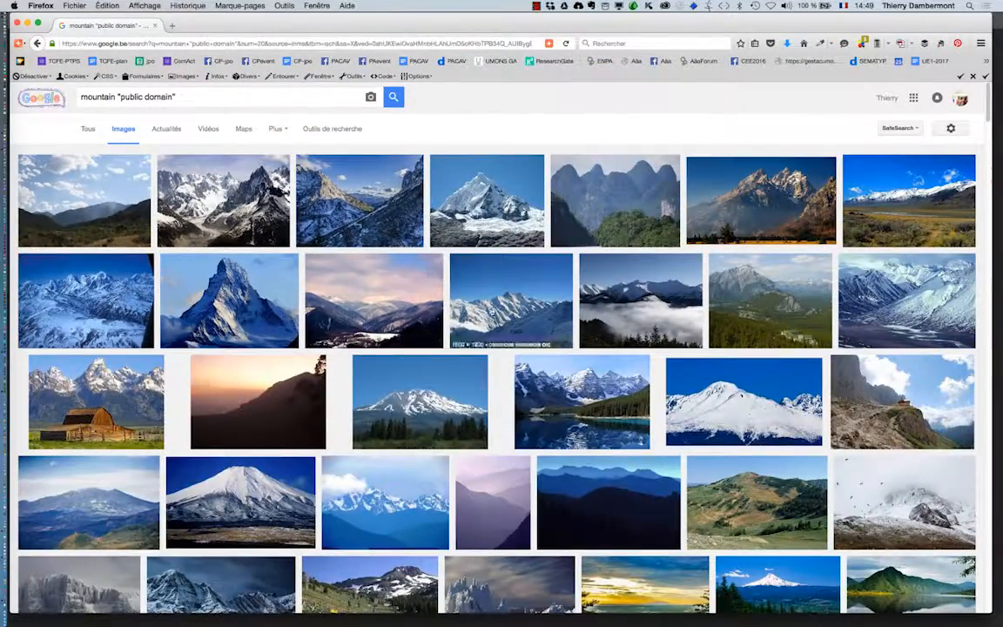
# Step: Open the image result of snowy peaks above a glacier valley in a new tab and display its full-size version
pyautogui.keyDown('super'); pyautogui.click(228, 205); pyautogui.keyUp('super')
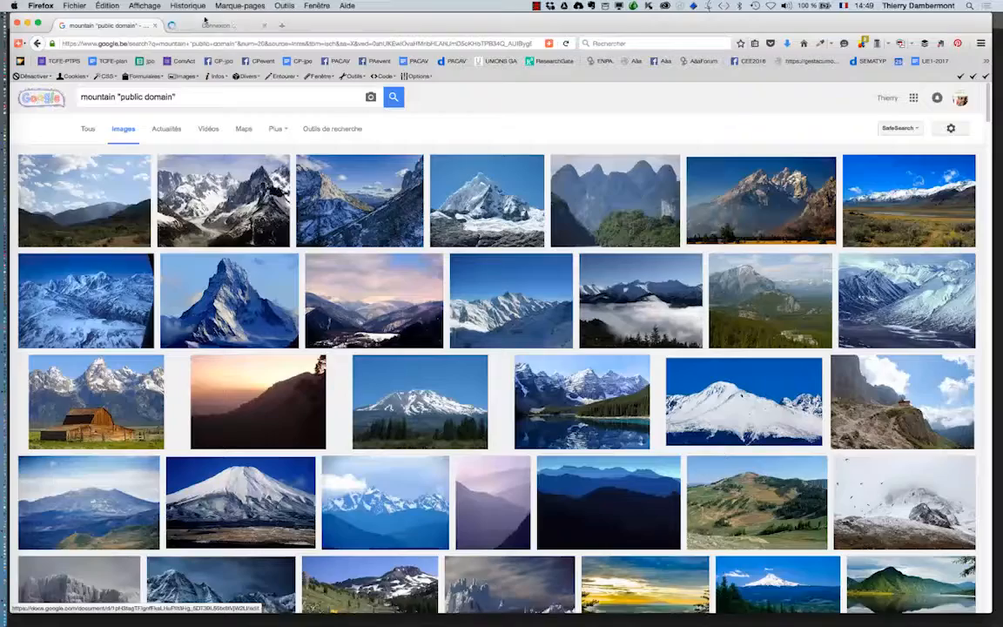
pyautogui.click(210, 26)
pyautogui.click(760, 305)
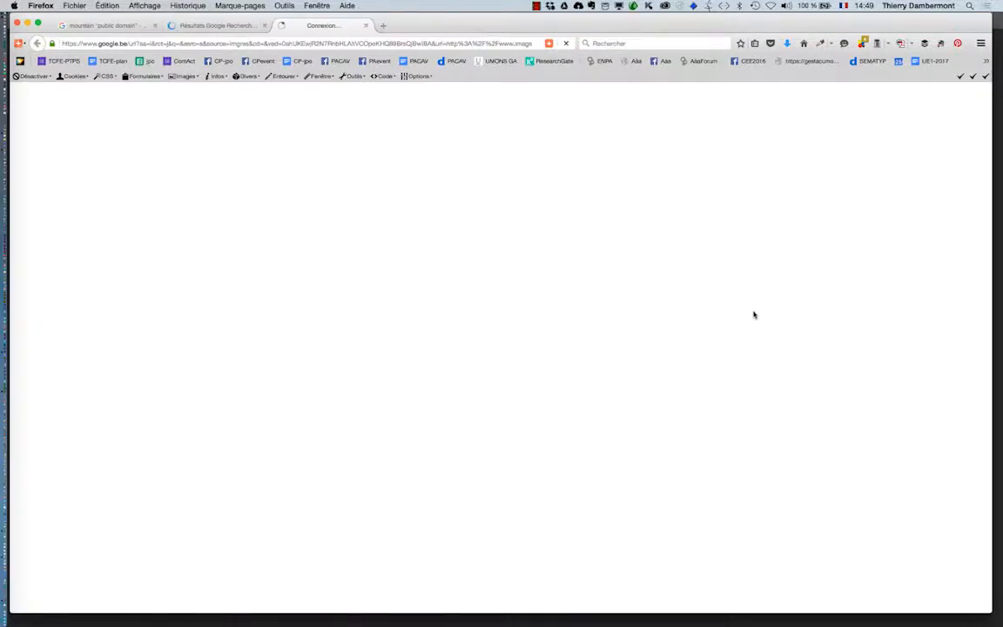
pyautogui.rightClick(364, 273)
pyautogui.click(448, 286)
# Step: Save the mountain photo as nazIMG_5768.jpg in the "netteté par passe-haut" folder inside TCFE fev2016
pyautogui.rightClick(457, 296)
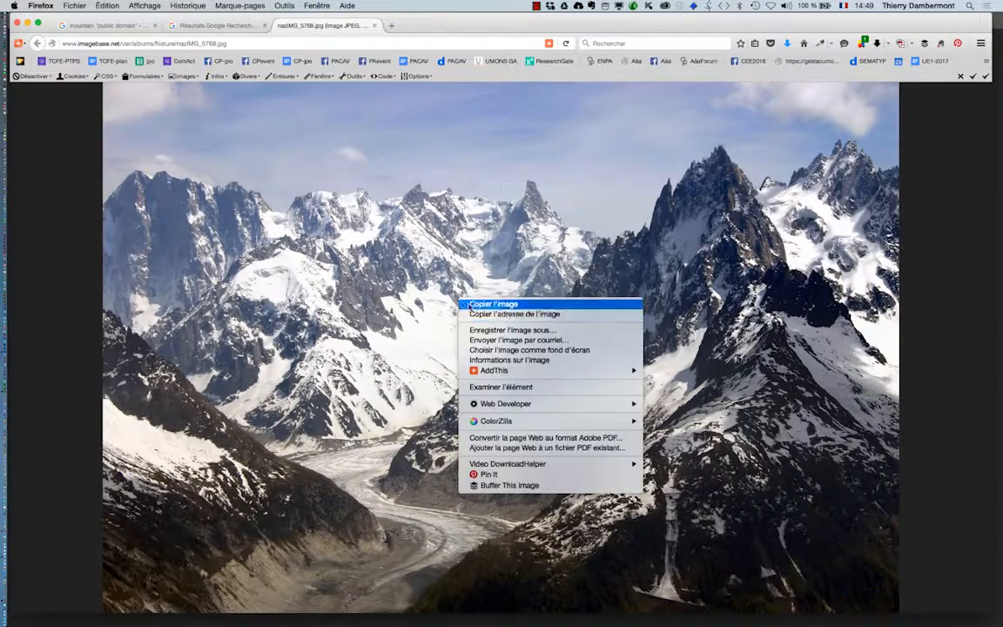
pyautogui.click(492, 330)
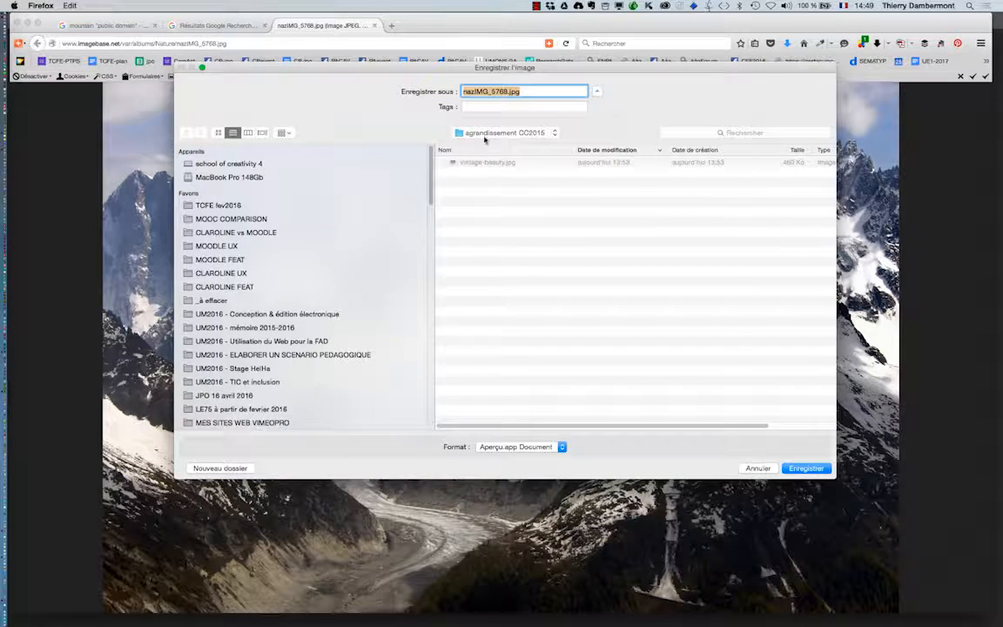
pyautogui.click(503, 132)
pyautogui.click(486, 144)
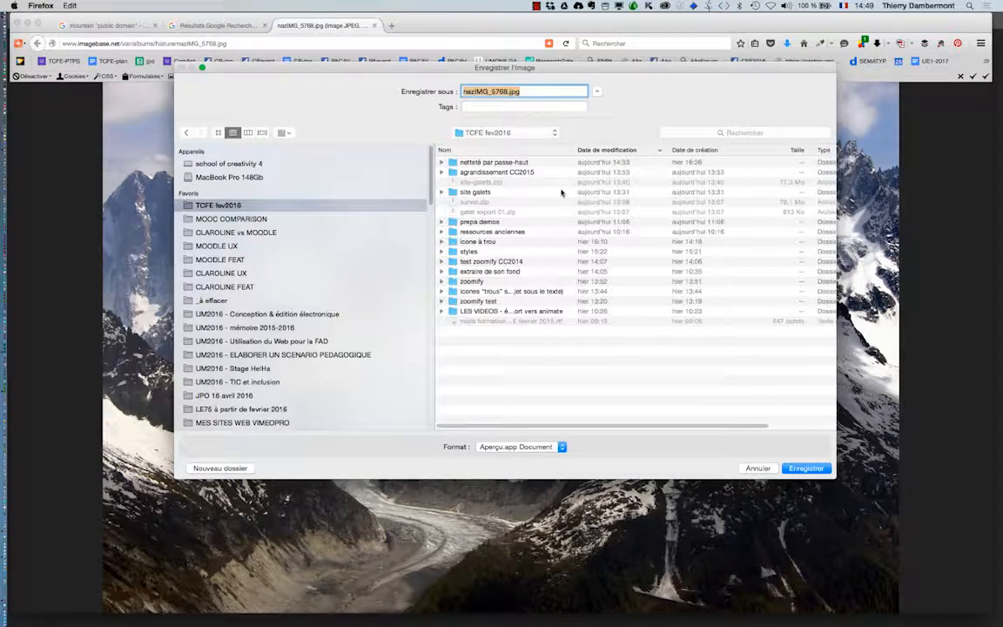
pyautogui.doubleClick(512, 163)
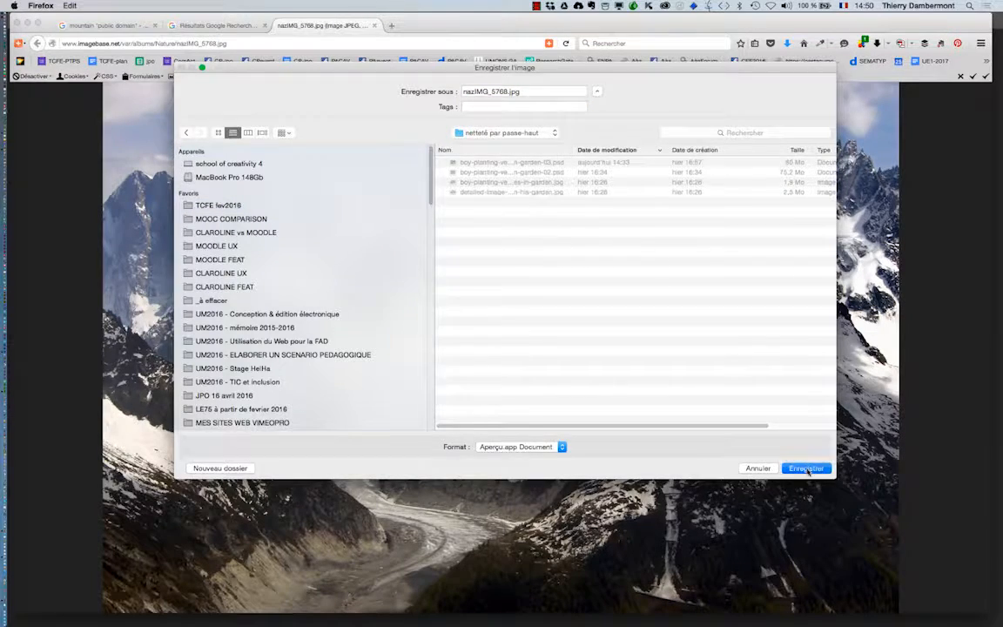
pyautogui.press('Return')
# Step: Switch to Finder, then minimize the browser window with the photo and the Finder window
pyautogui.press('super+Tab')
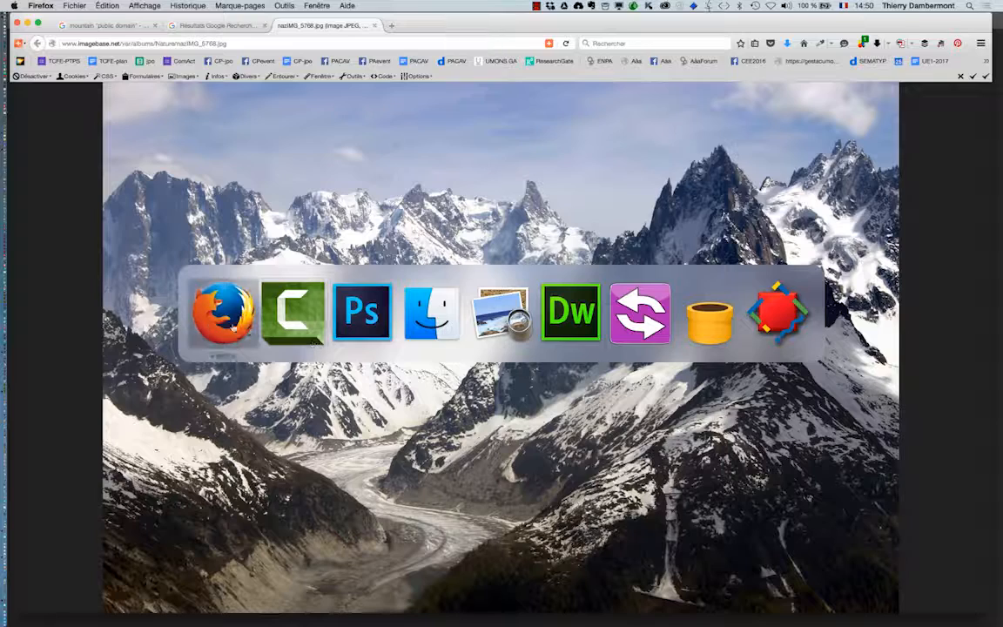
pyautogui.click(432, 313)
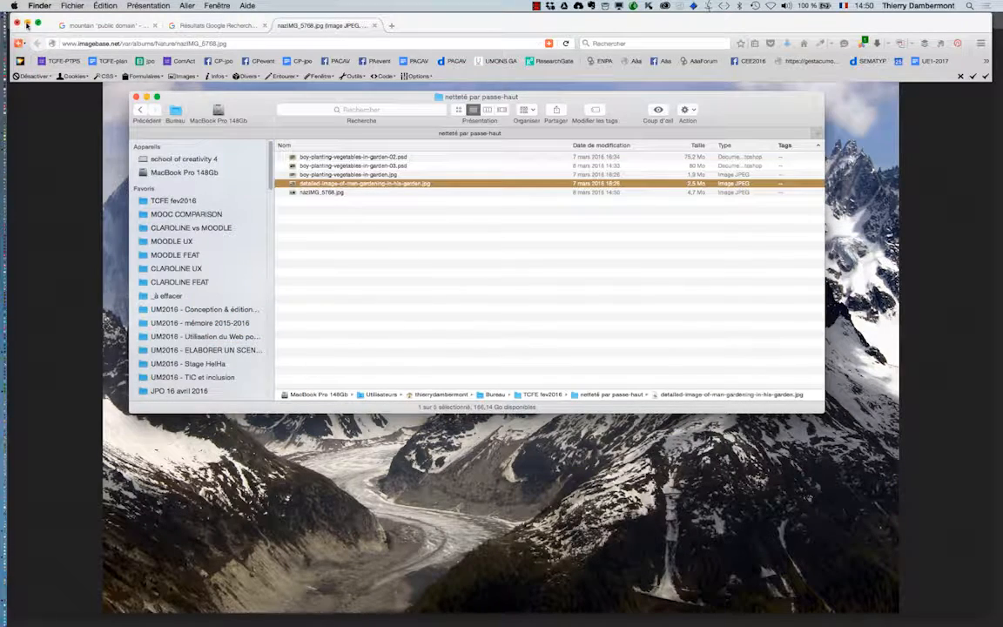
pyautogui.click(27, 24)
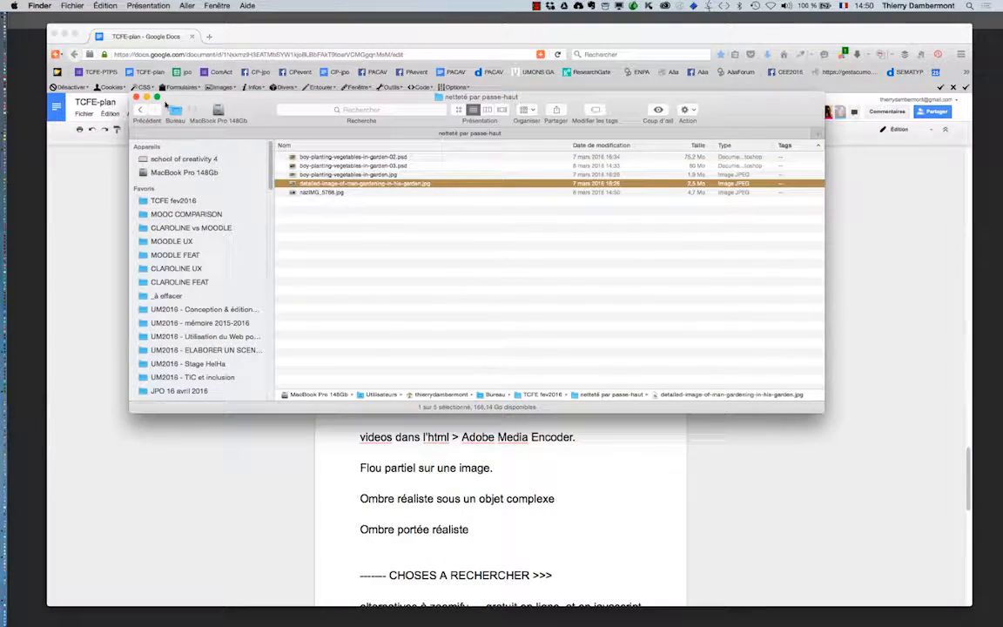
pyautogui.click(146, 98)
# Step: Switch to Photoshop and open nazIMG_5768.jpg from the "netteté par passe-haut" folder in TCFE fev2016
pyautogui.press('super+Tab')
pyautogui.press('super+Tab')
pyautogui.press('super+Tab')
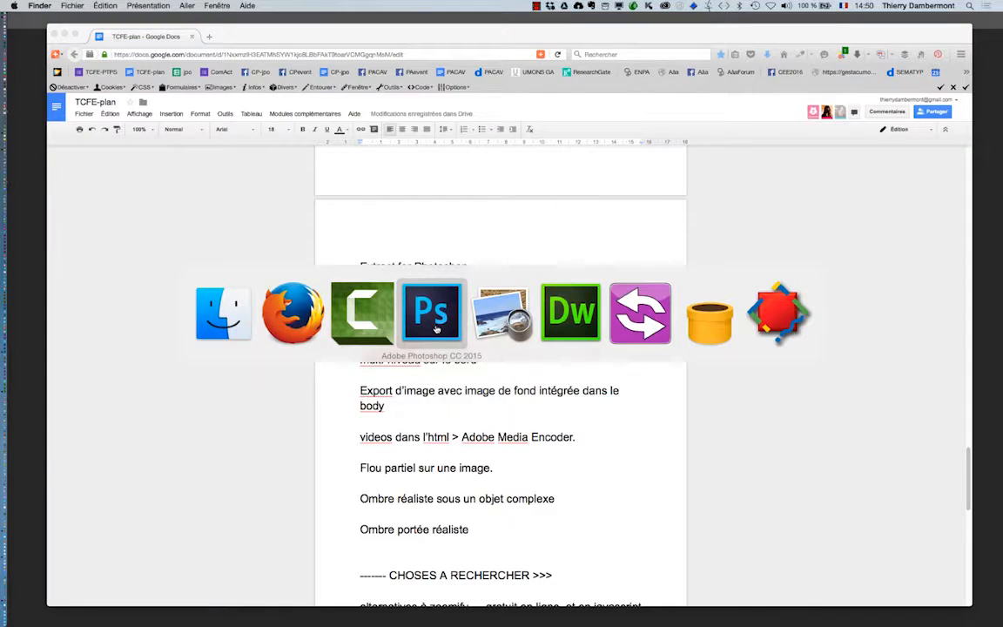
pyautogui.click(94, 5)
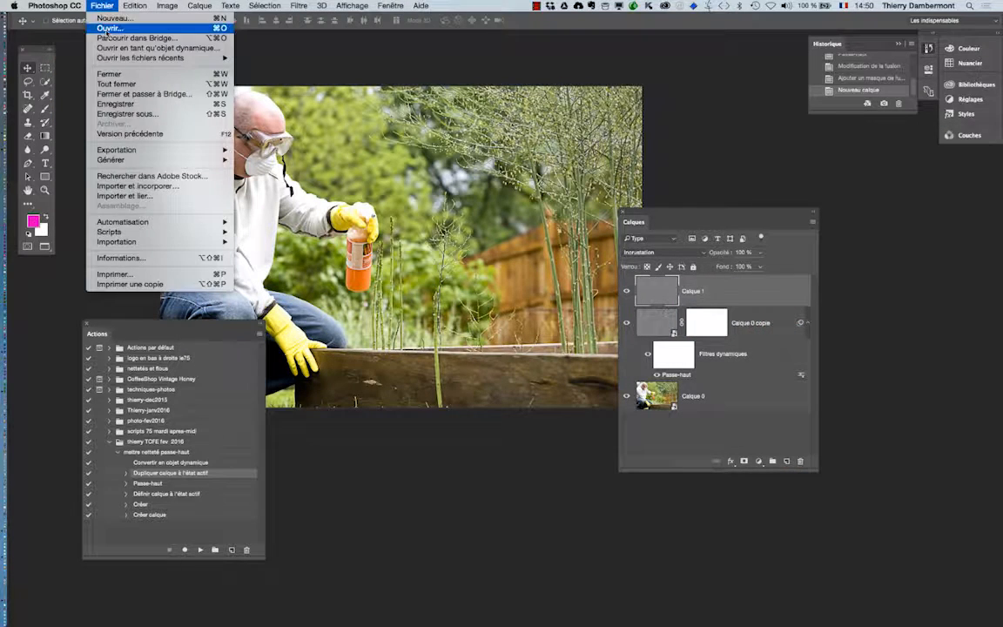
pyautogui.click(96, 31)
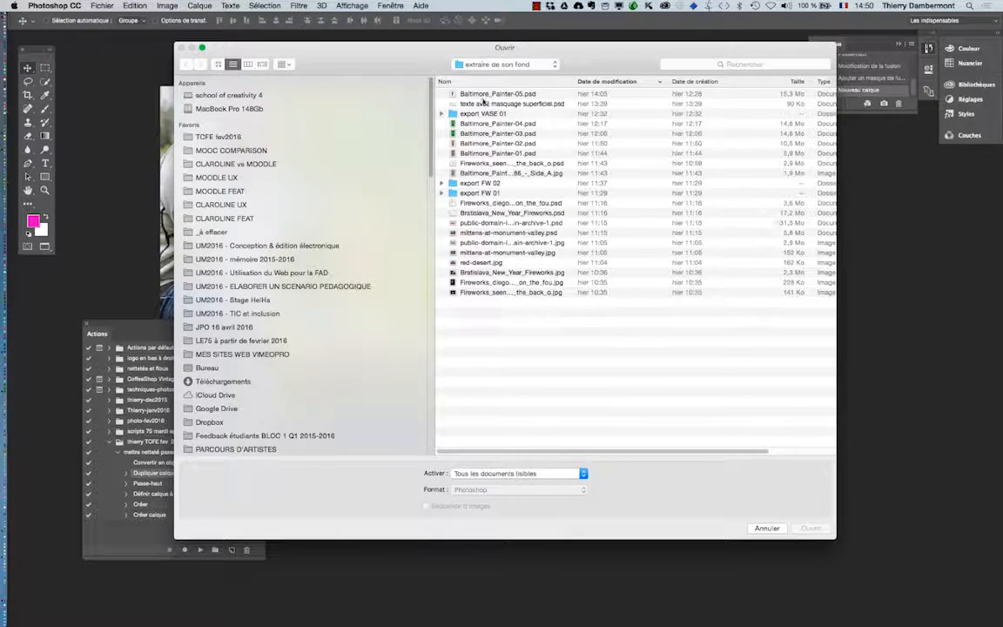
pyautogui.click(209, 135)
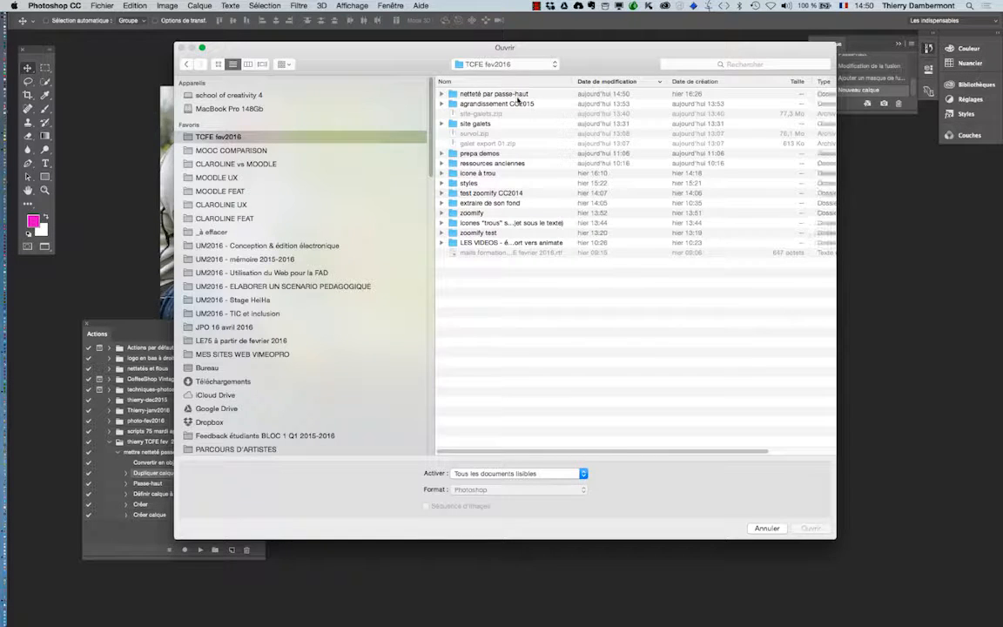
pyautogui.doubleClick(510, 93)
pyautogui.click(493, 94)
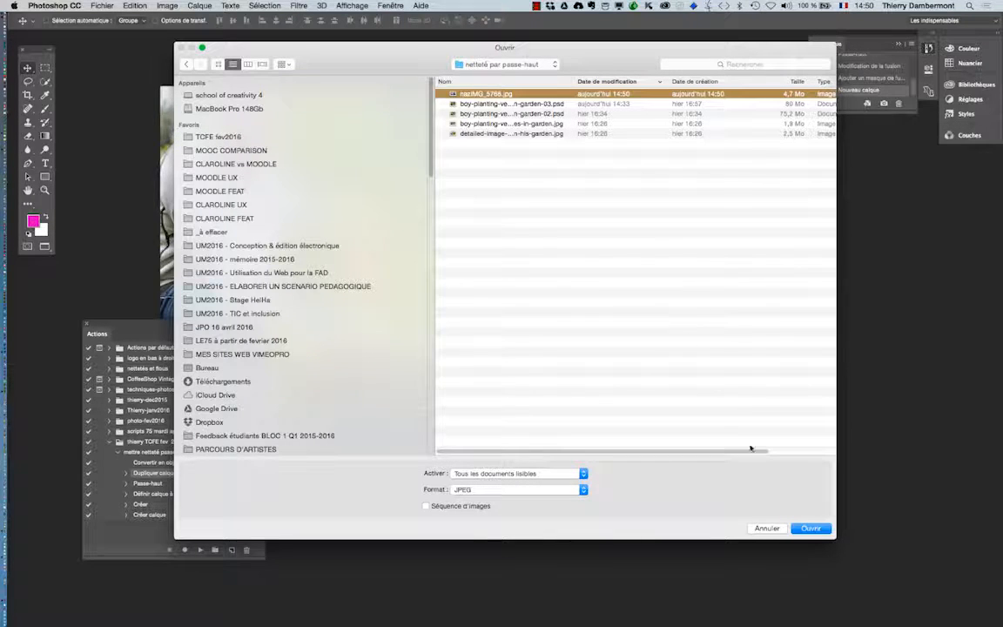
pyautogui.click(812, 529)
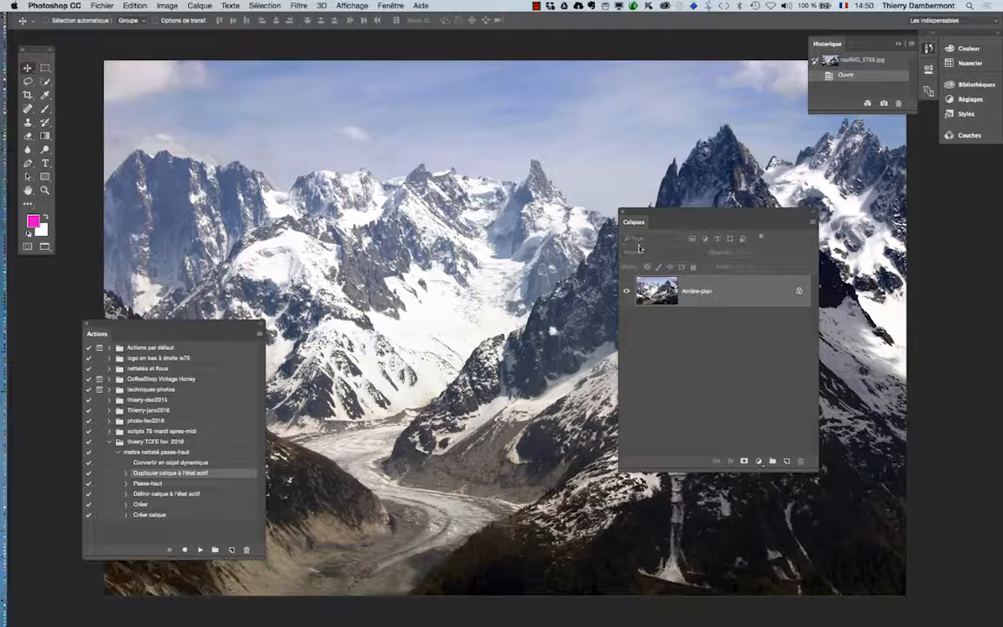
# Step: Narrow the floating layer list, move it beside the right edge of the photo, and place the Actions list near the photo's upper edge
pyautogui.moveTo(641, 217); pyautogui.dragTo(769, 189)
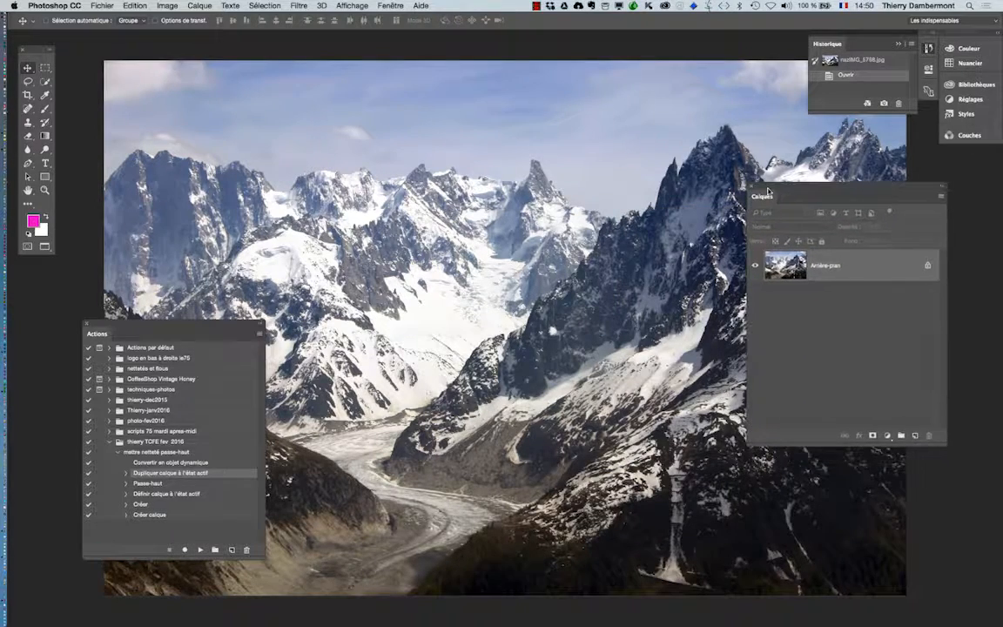
pyautogui.moveTo(940, 443); pyautogui.dragTo(895, 469)
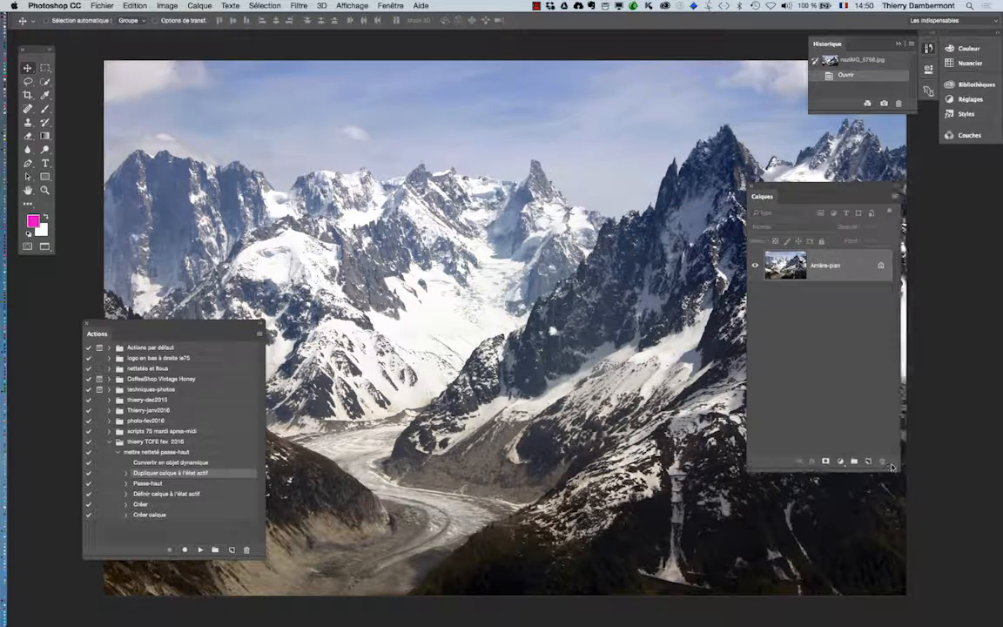
pyautogui.moveTo(772, 188); pyautogui.dragTo(823, 205)
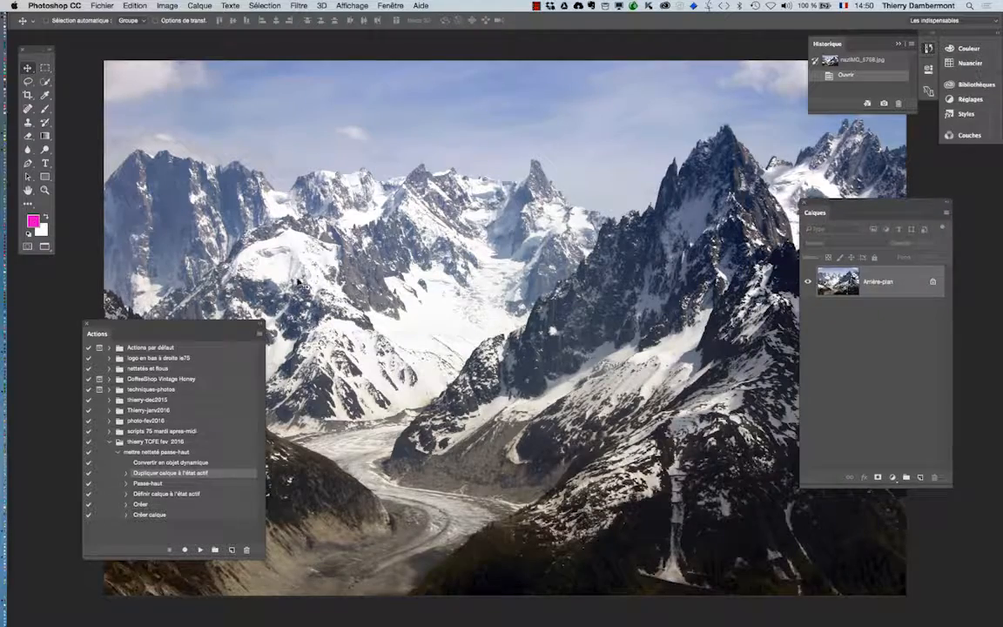
pyautogui.moveTo(225, 328); pyautogui.dragTo(689, 47)
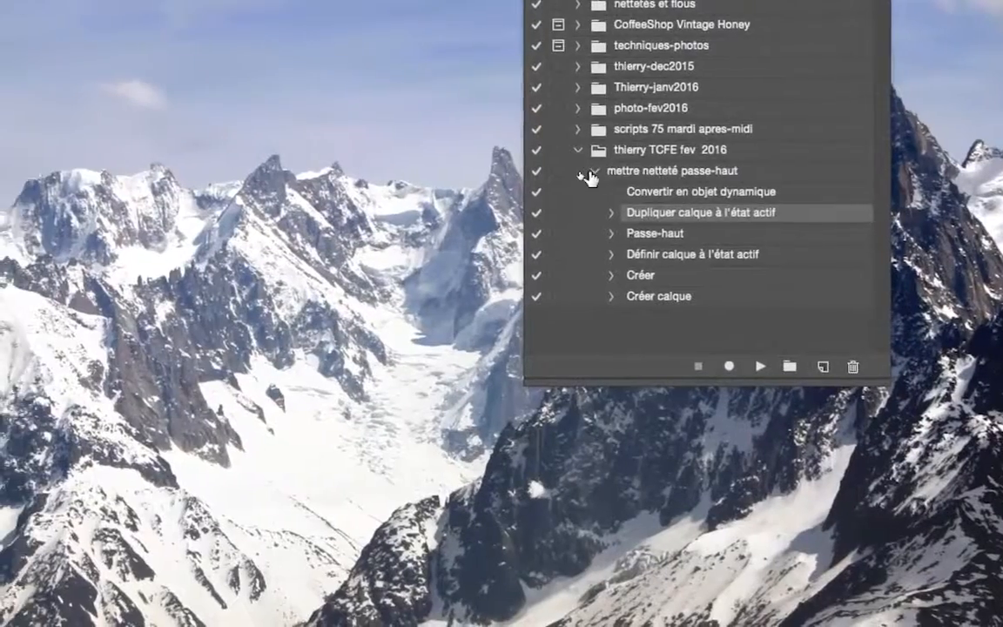
# Step: Review the commands recorded in the "mettre netteté passe-haut" action and collapse its TCFE fev 2016 set
pyautogui.click(582, 171)
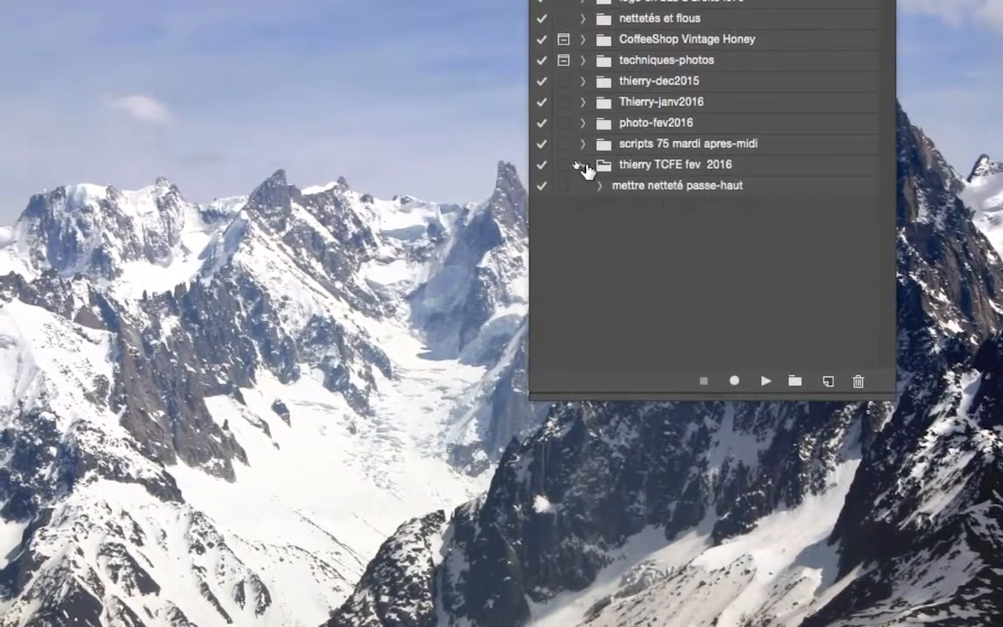
pyautogui.click(576, 151)
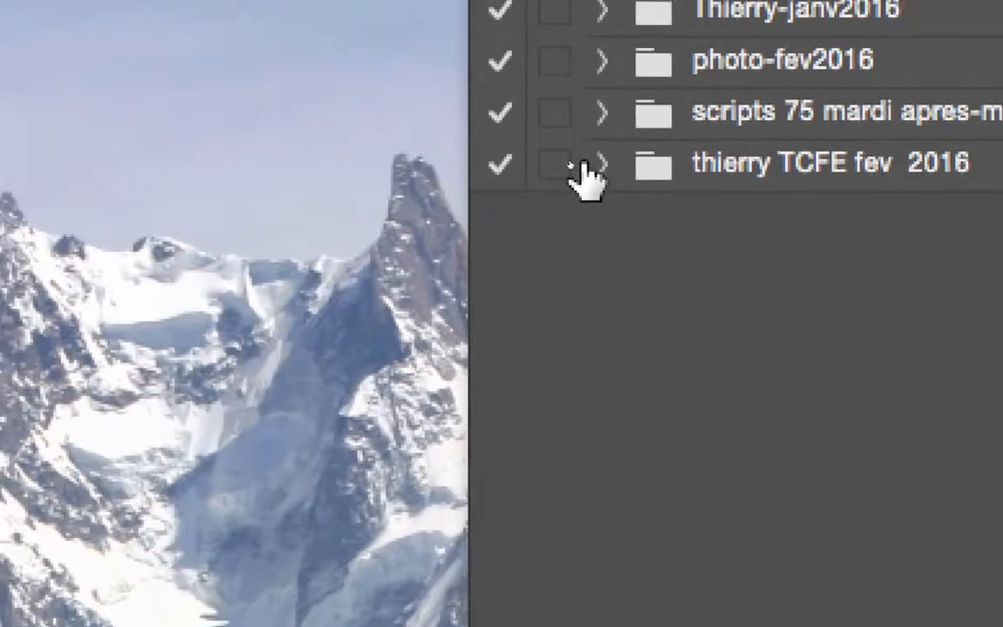
pyautogui.click(582, 155)
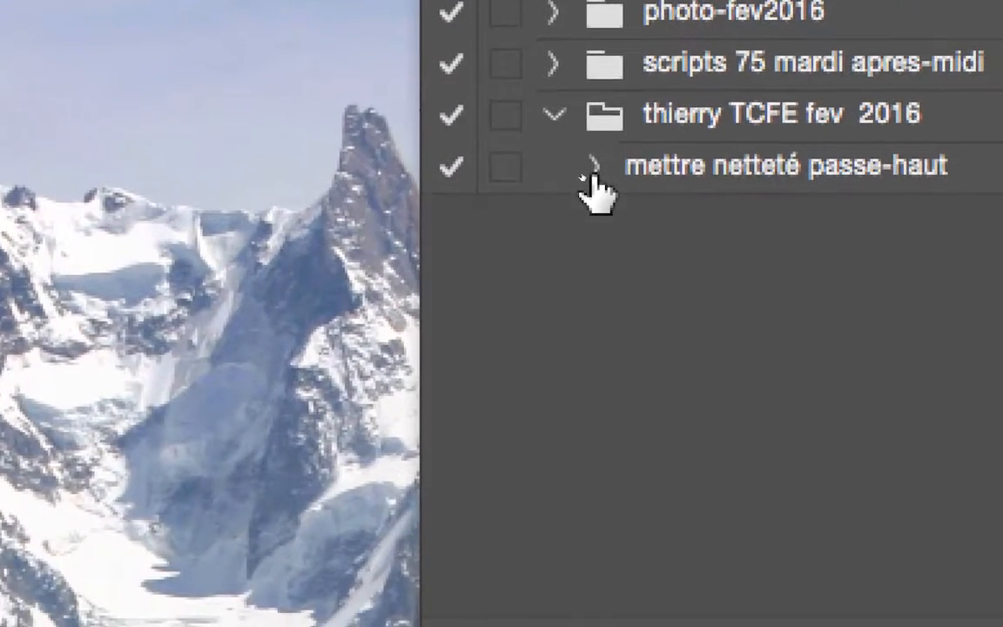
pyautogui.click(593, 167)
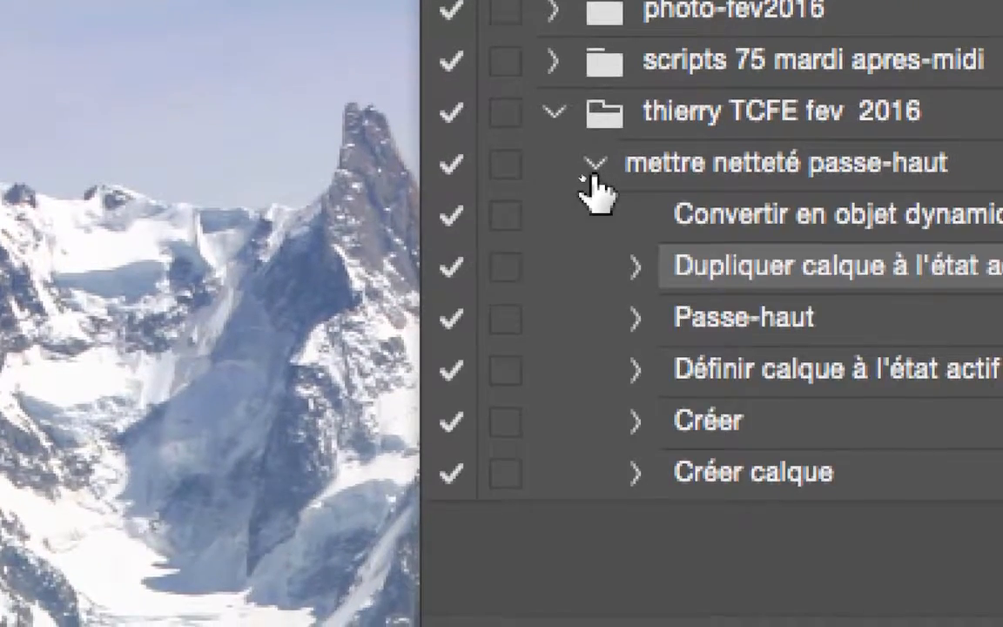
pyautogui.click(592, 167)
pyautogui.click(554, 114)
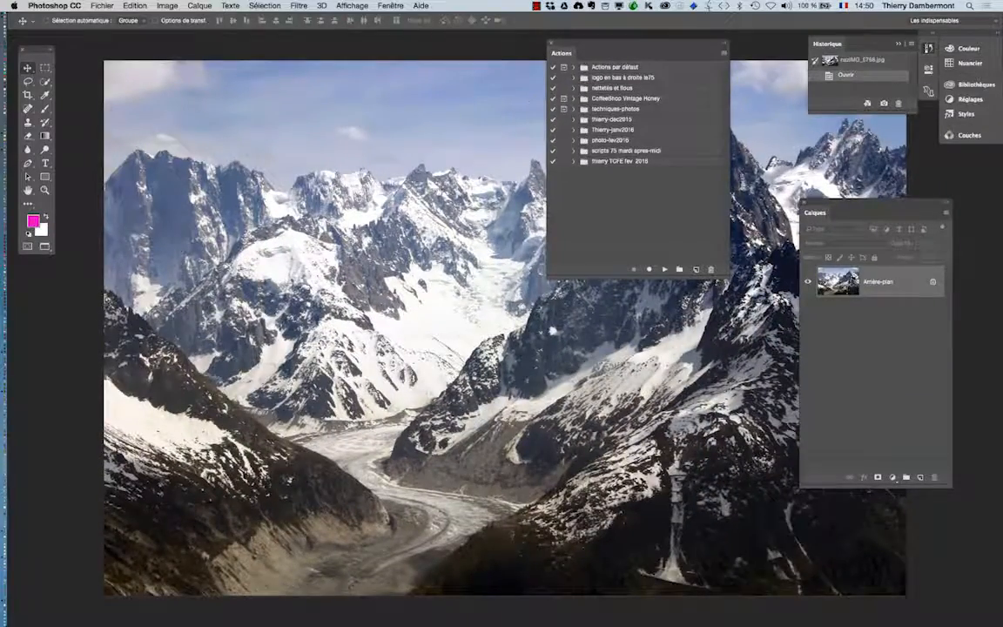
pyautogui.hscroll(2, 466, 331)
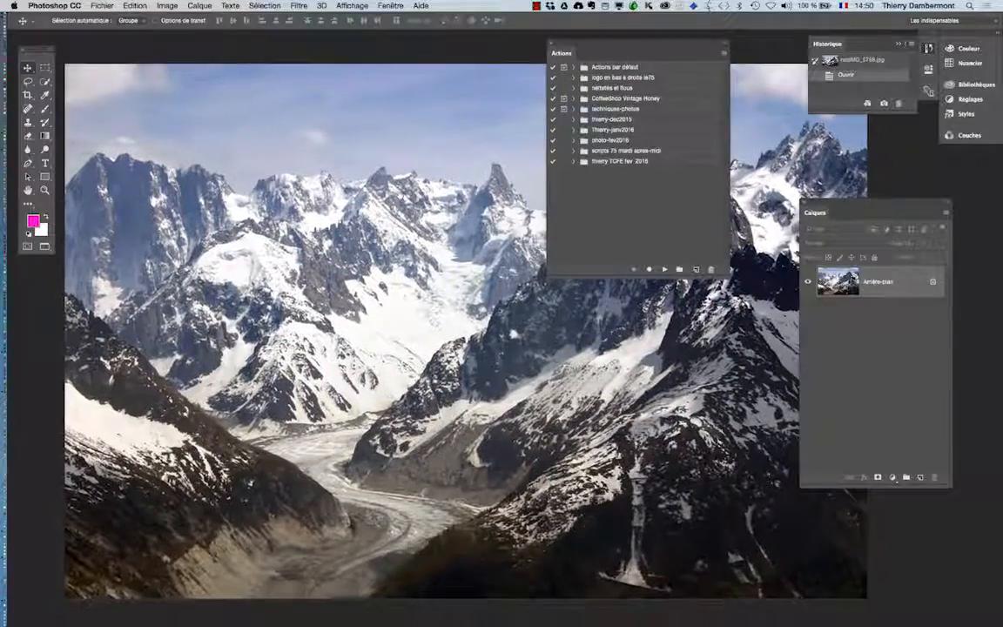
pyautogui.press('super+Tab')
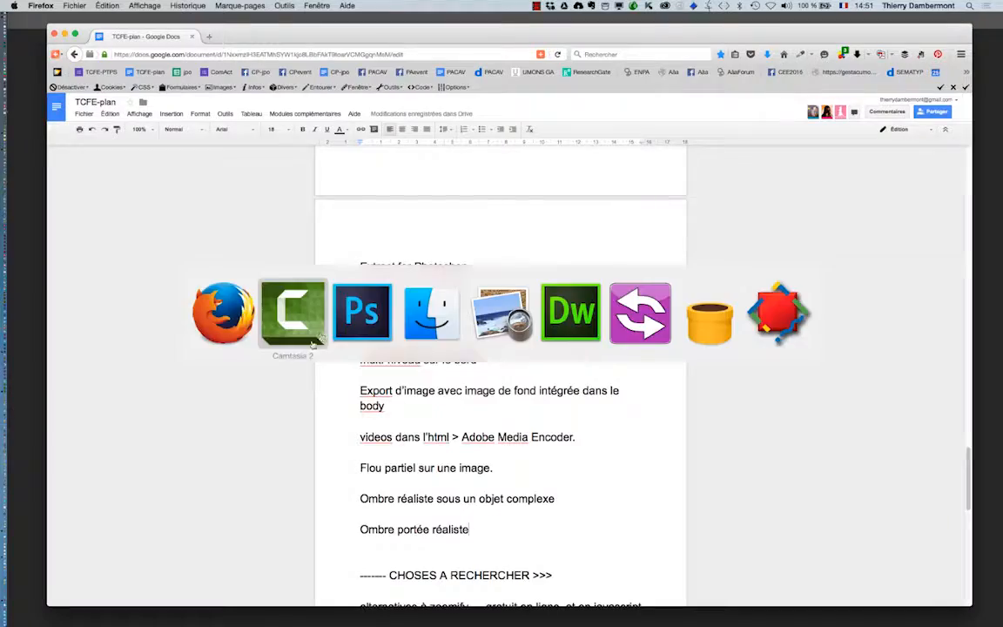
pyautogui.click(360, 324)
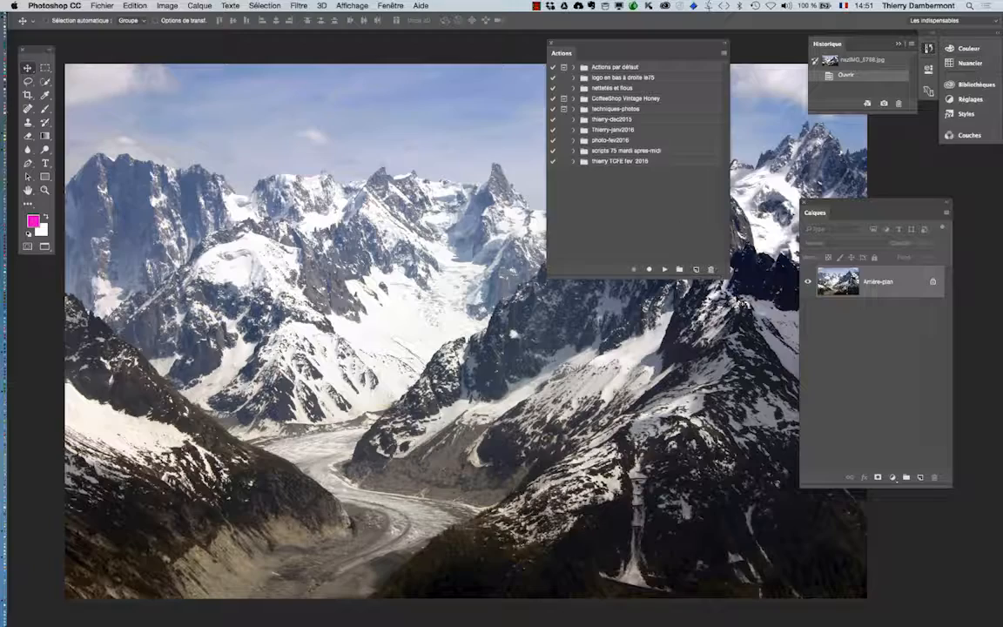
# Step: Create a new action set named with the author's first name followed by "TCFE - vs2"
pyautogui.moveTo(727, 273); pyautogui.dragTo(752, 242)
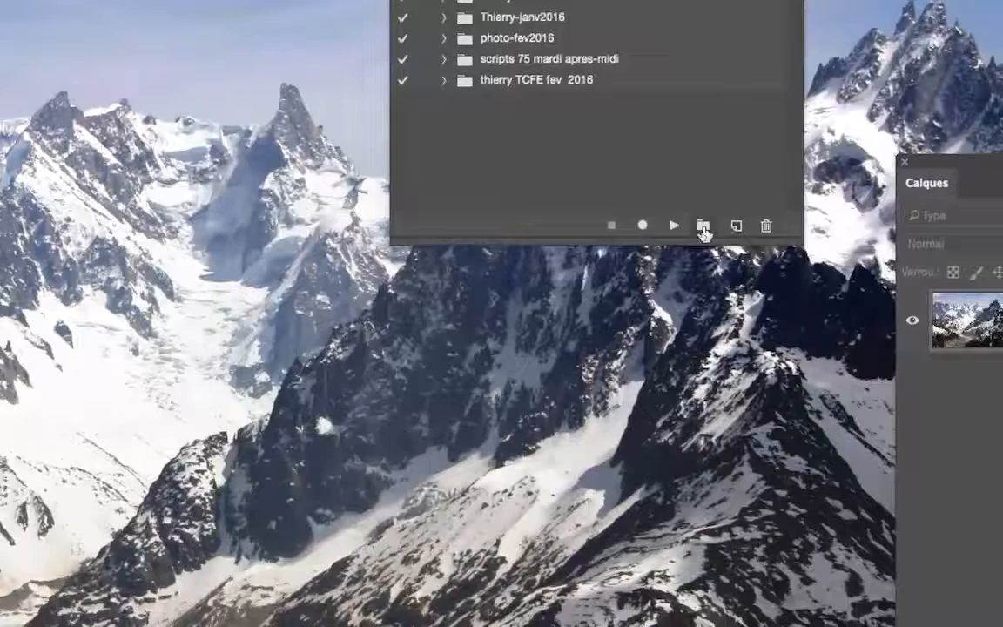
pyautogui.click(703, 227)
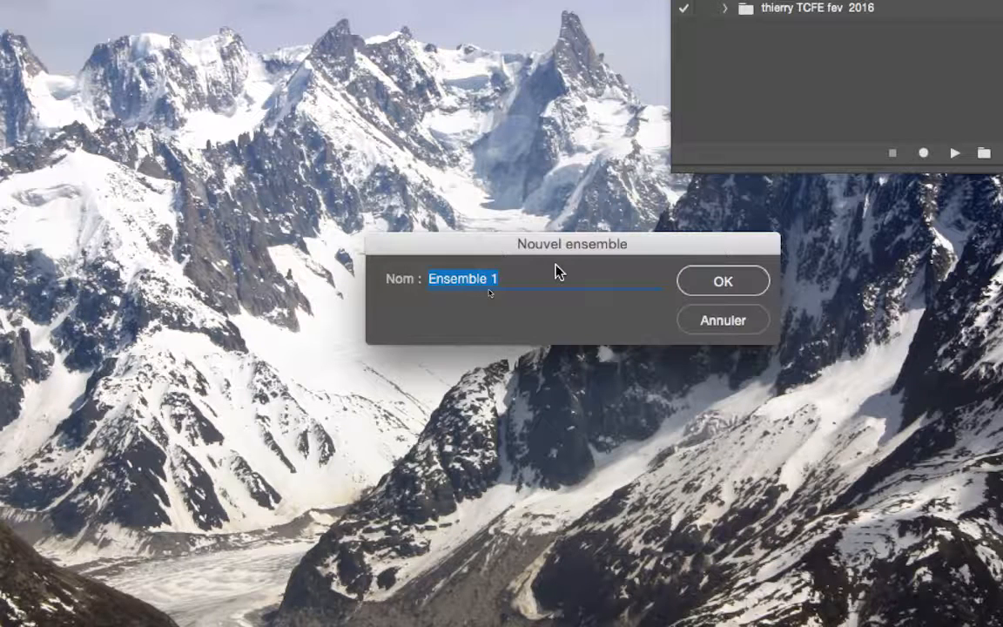
pyautogui.write('thierry TCFE - vs2')
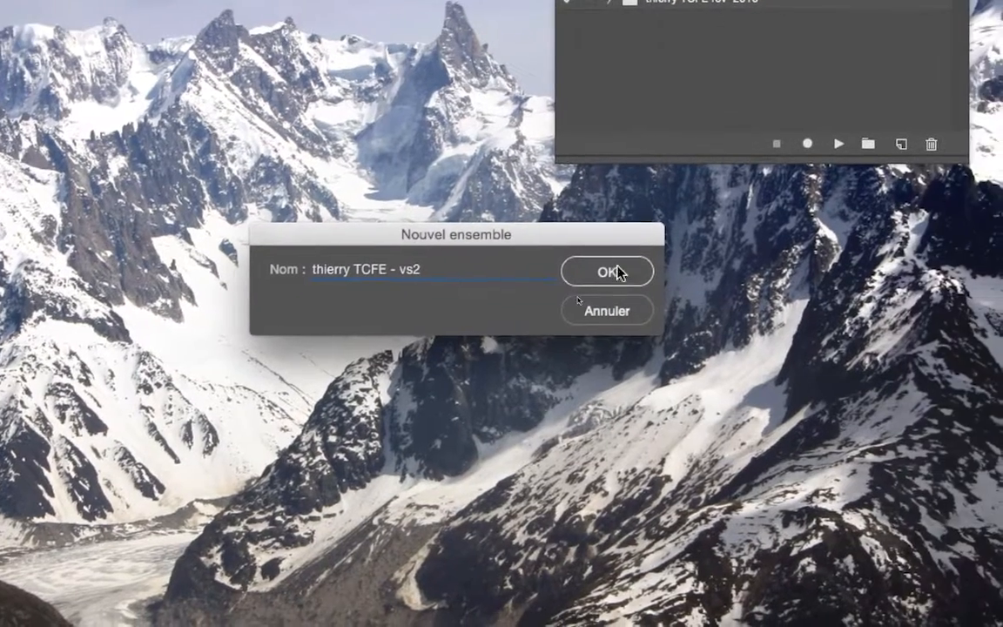
pyautogui.click(723, 280)
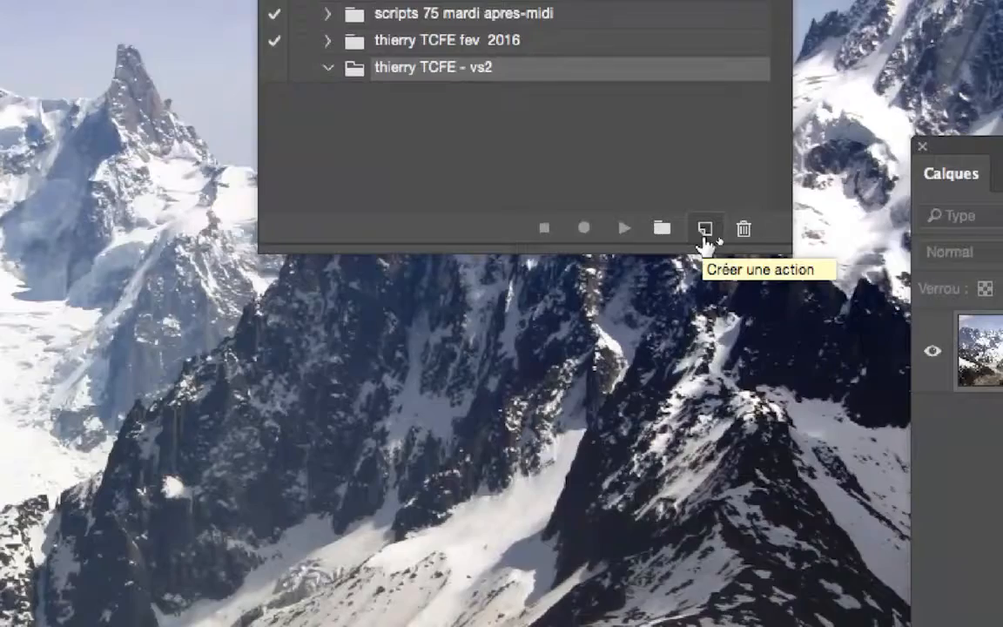
# Step: Create an action named "netteté par passe-haut" in the new TCFE - vs2 set and start recording it
pyautogui.click(705, 230)
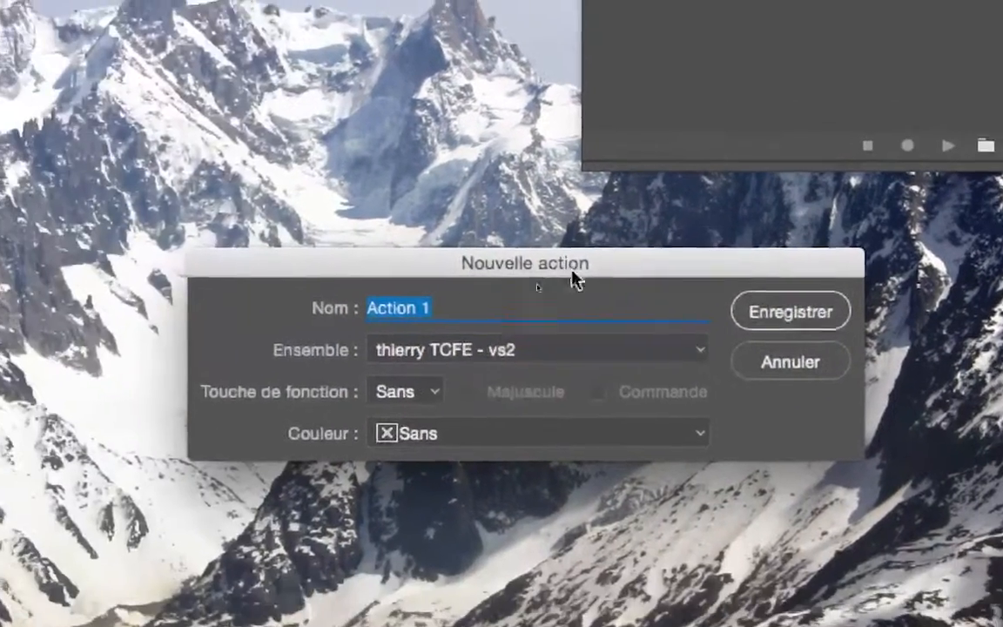
pyautogui.write('netteté ')
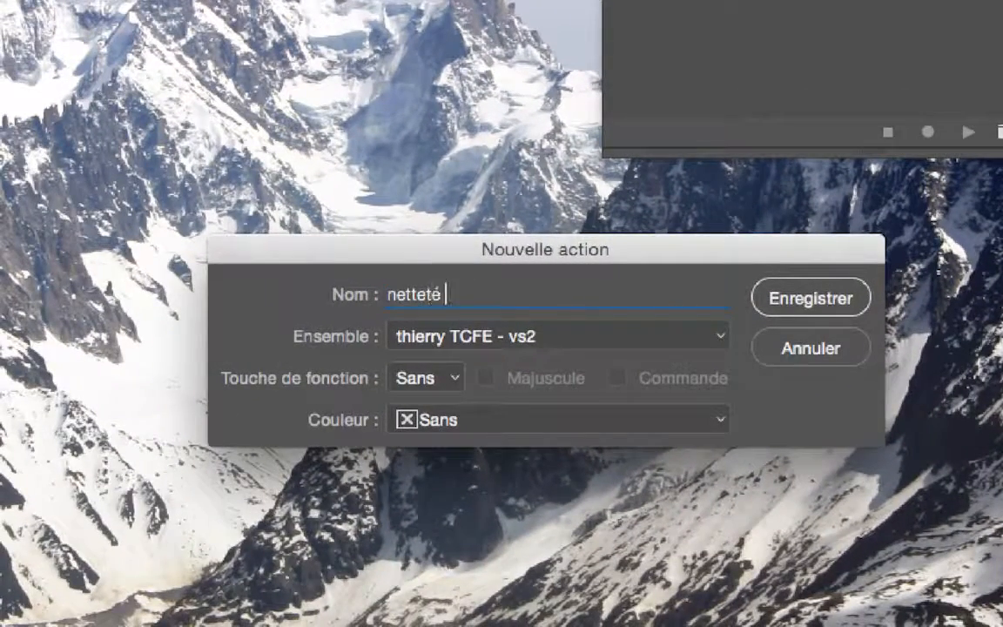
pyautogui.write('par passe-')
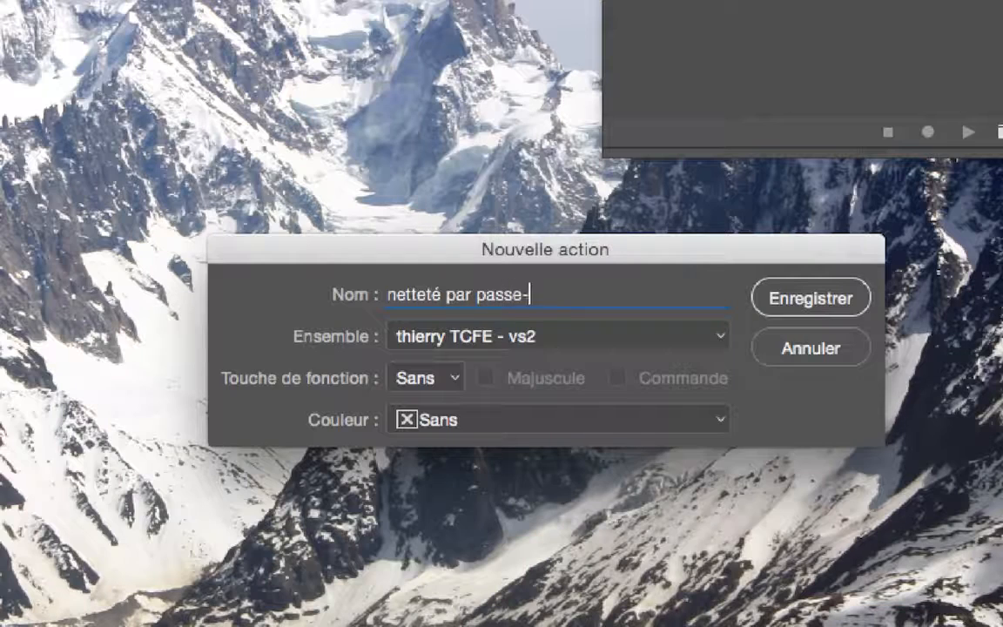
pyautogui.write('haut')
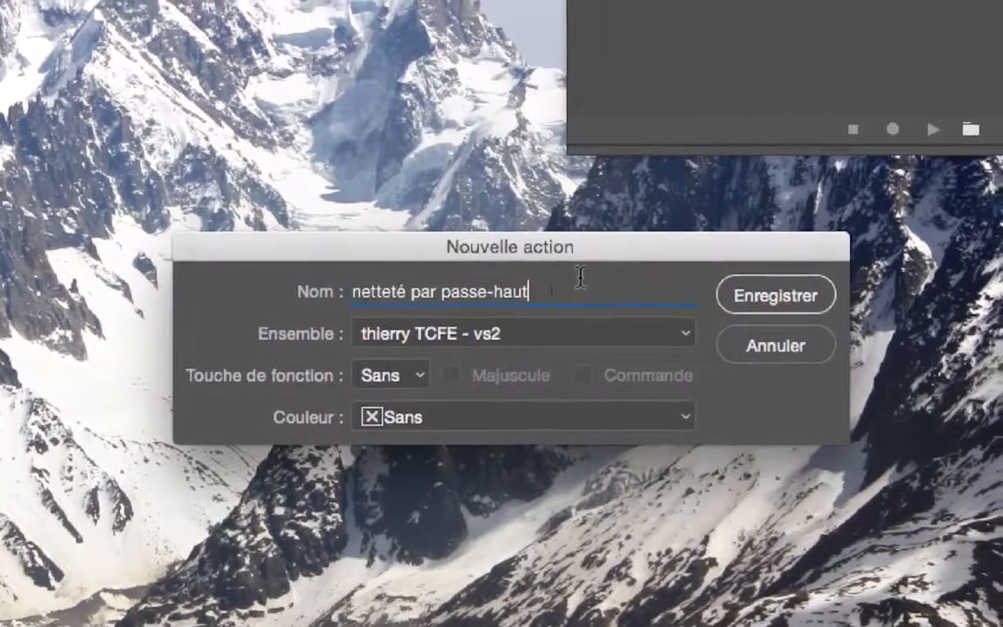
pyautogui.press('super+a')
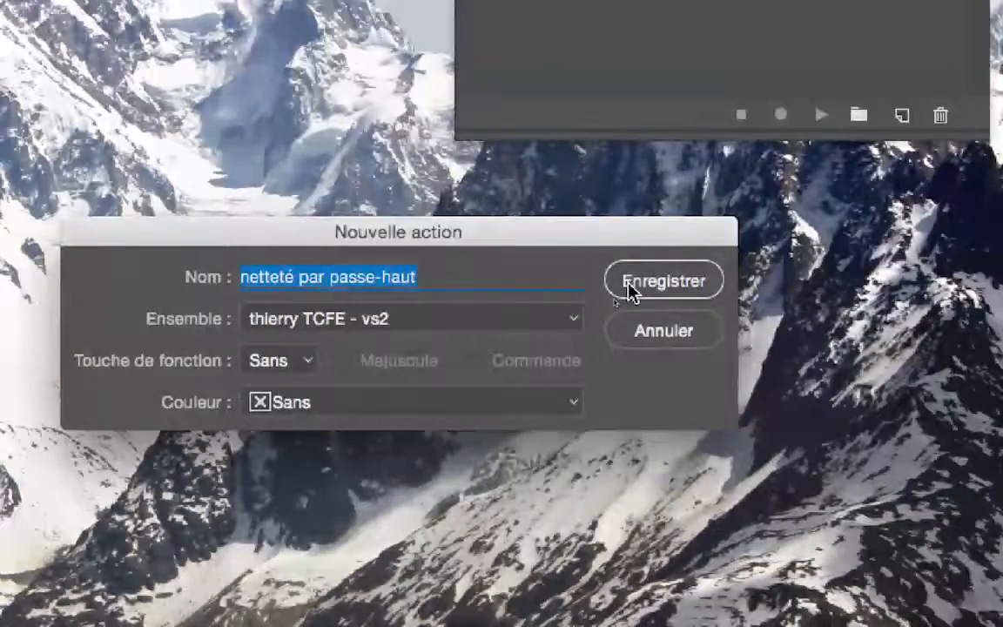
pyautogui.click(629, 284)
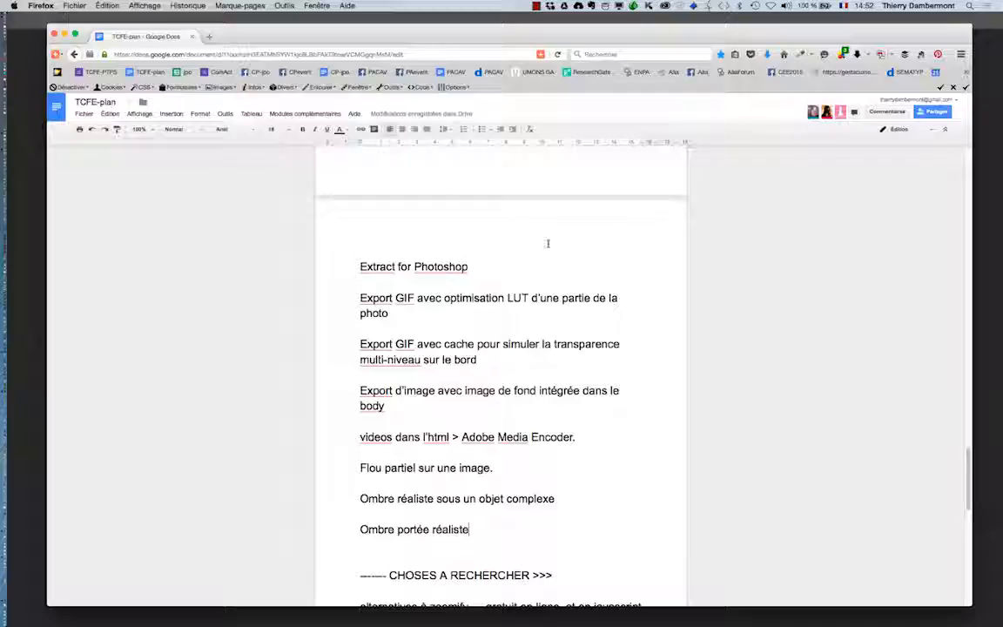
# Step: Switch back to Photoshop and move the Actions list over the photo's upper-left area
pyautogui.press('super+Tab')
pyautogui.press('super+Tab')
pyautogui.press('super+Tab')
pyautogui.press('super+shift+Tab')
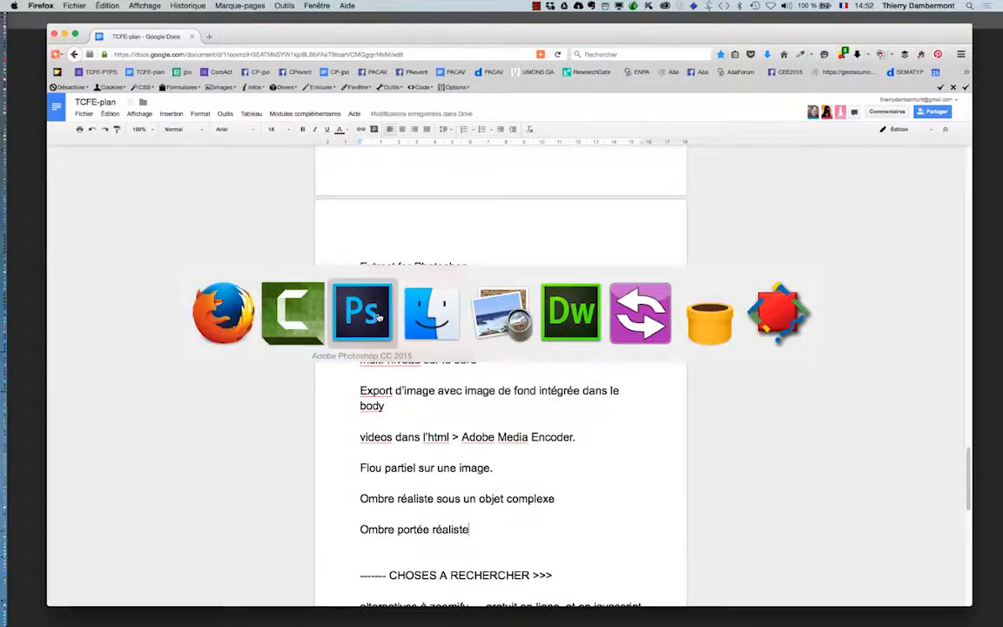
pyautogui.moveTo(669, 50); pyautogui.dragTo(298, 67)
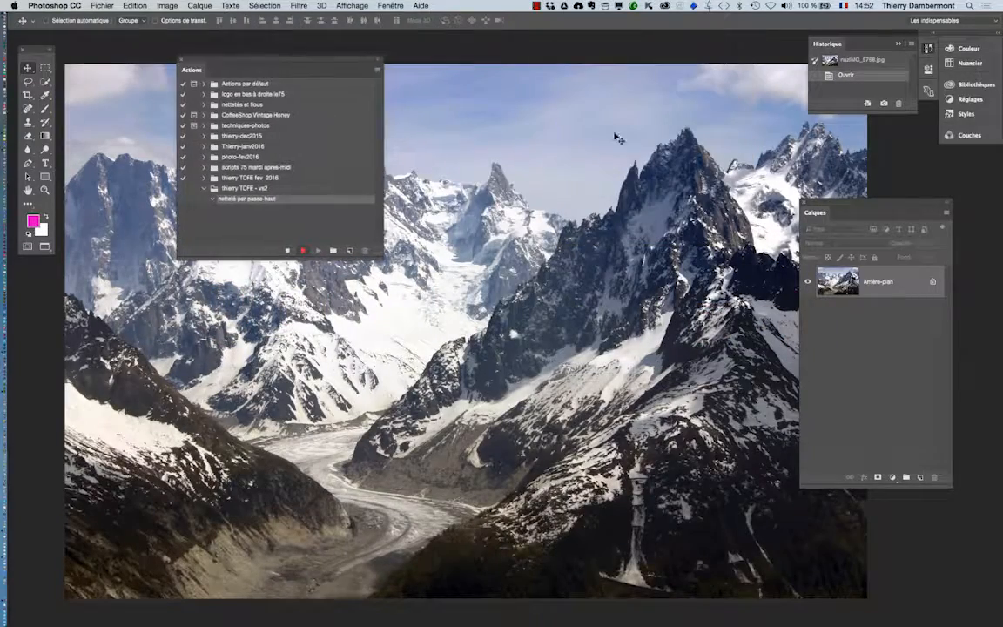
# Step: Move the floating layer list onto the photo beside the central peak and shorten it
pyautogui.moveTo(876, 207); pyautogui.dragTo(636, 119)
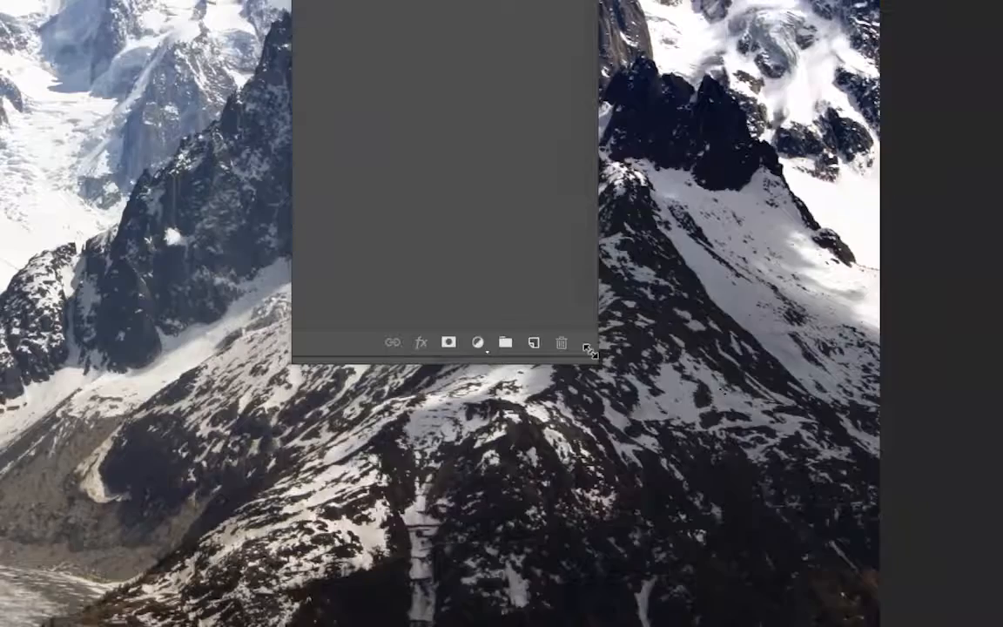
pyautogui.moveTo(647, 357); pyautogui.dragTo(665, 276)
pyautogui.moveTo(594, 322); pyautogui.dragTo(602, 237)
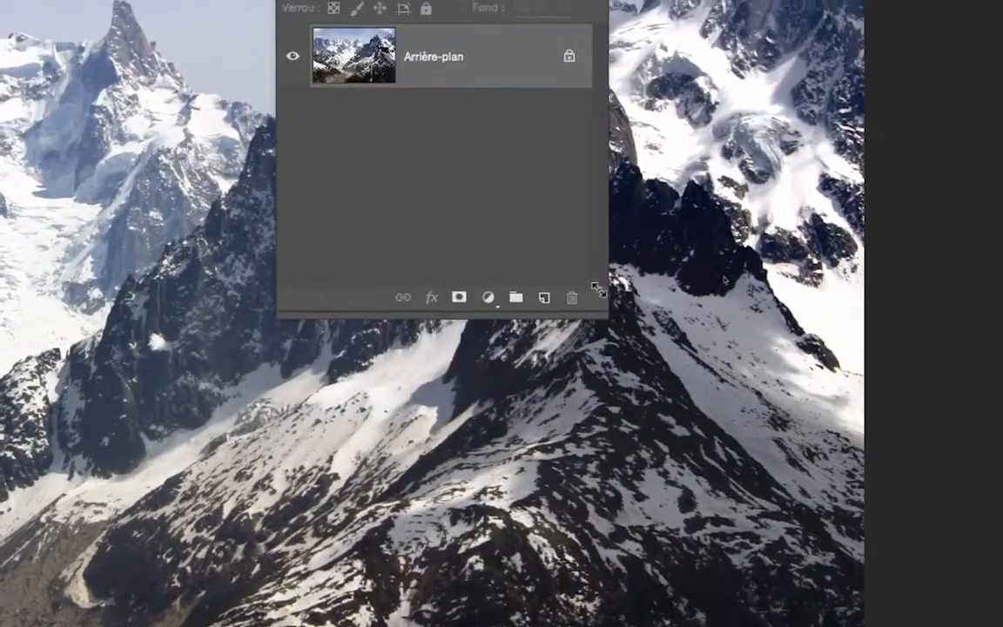
pyautogui.moveTo(538, 162); pyautogui.dragTo(485, 234)
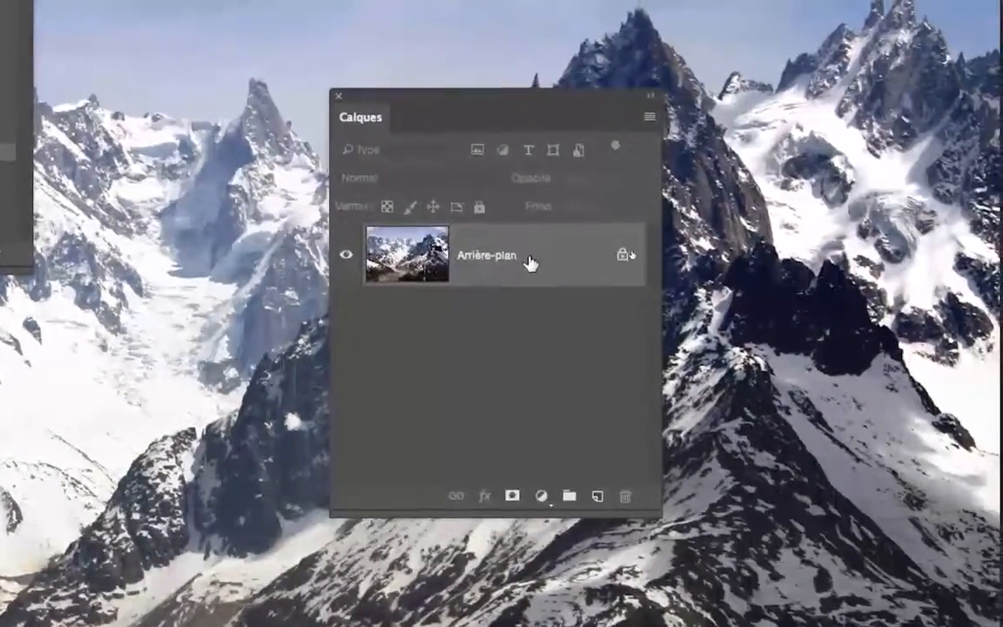
# Step: Convert the Arrière-plan layer to a smart object and duplicate the resulting layer
pyautogui.rightClick(537, 394)
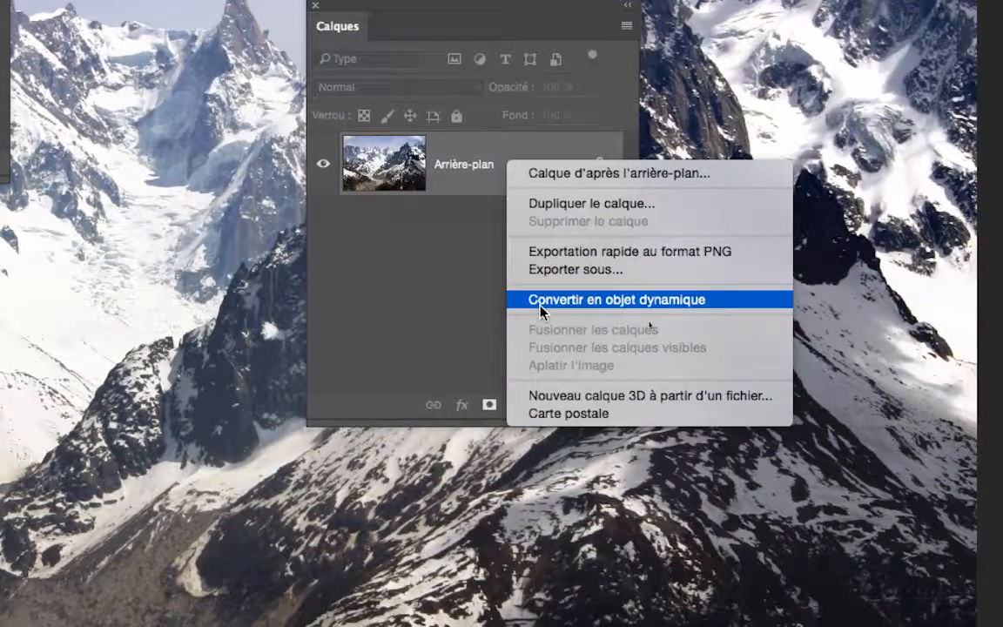
pyautogui.click(540, 304)
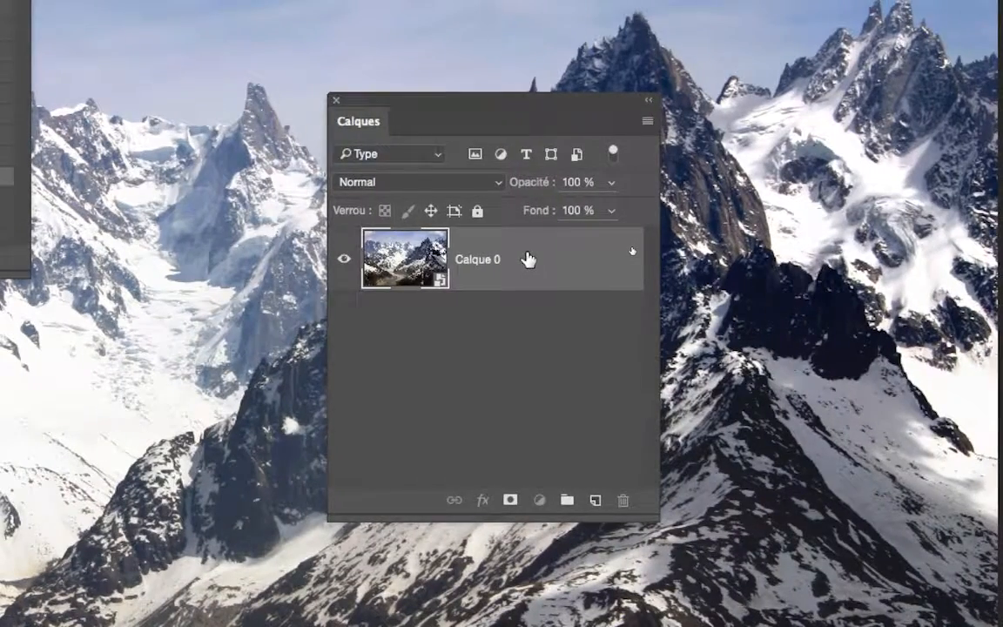
pyautogui.moveTo(527, 258); pyautogui.dragTo(553, 346)
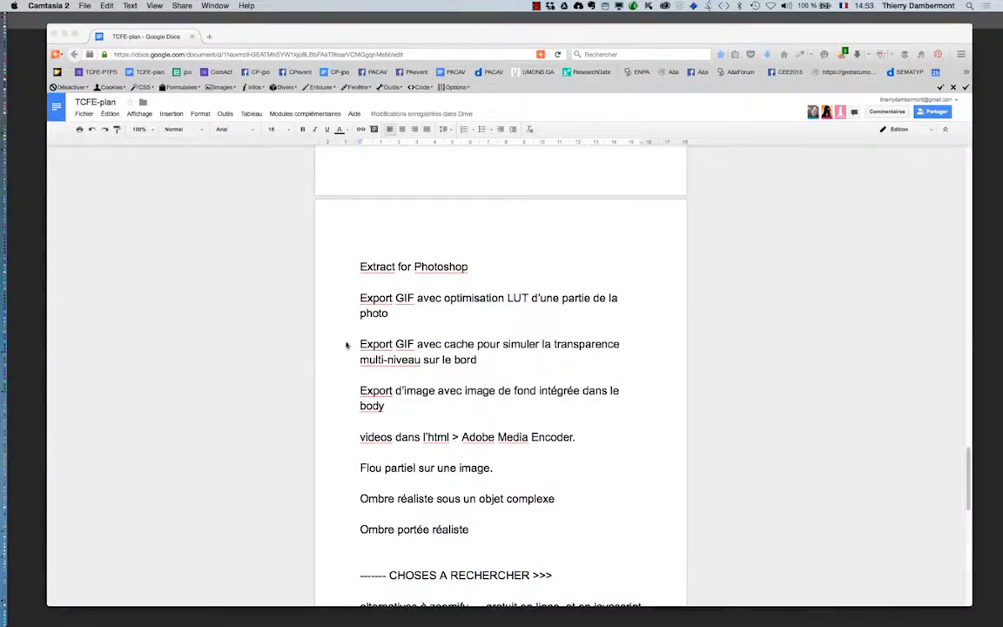
# Step: Switch back to Photoshop and apply the Passe-haut filter to the duplicated smart object layer
pyautogui.press('super+Tab')
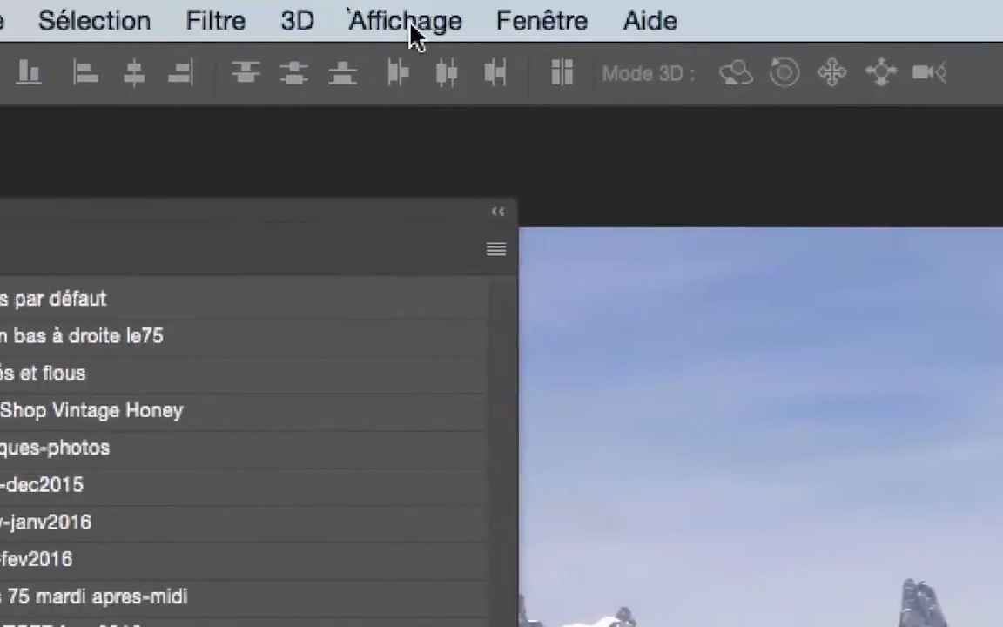
pyautogui.click(219, 23)
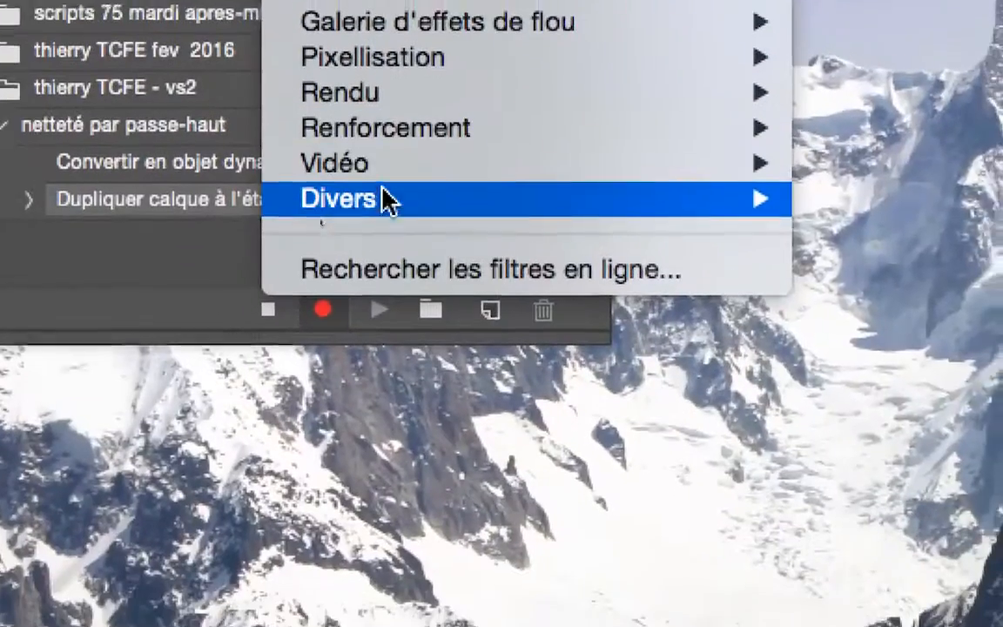
pyautogui.moveTo(383, 200)
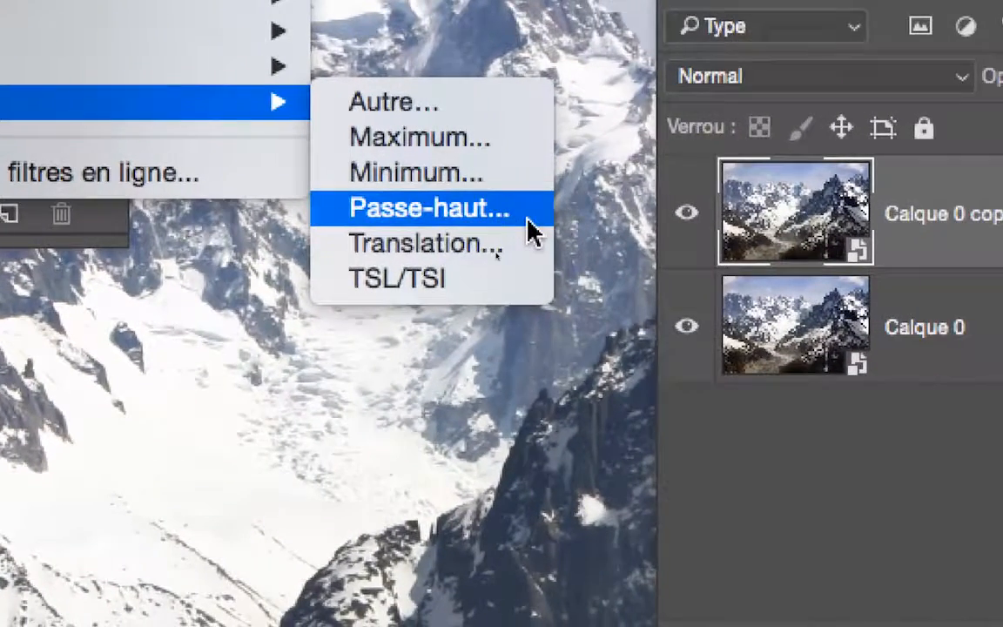
pyautogui.click(531, 233)
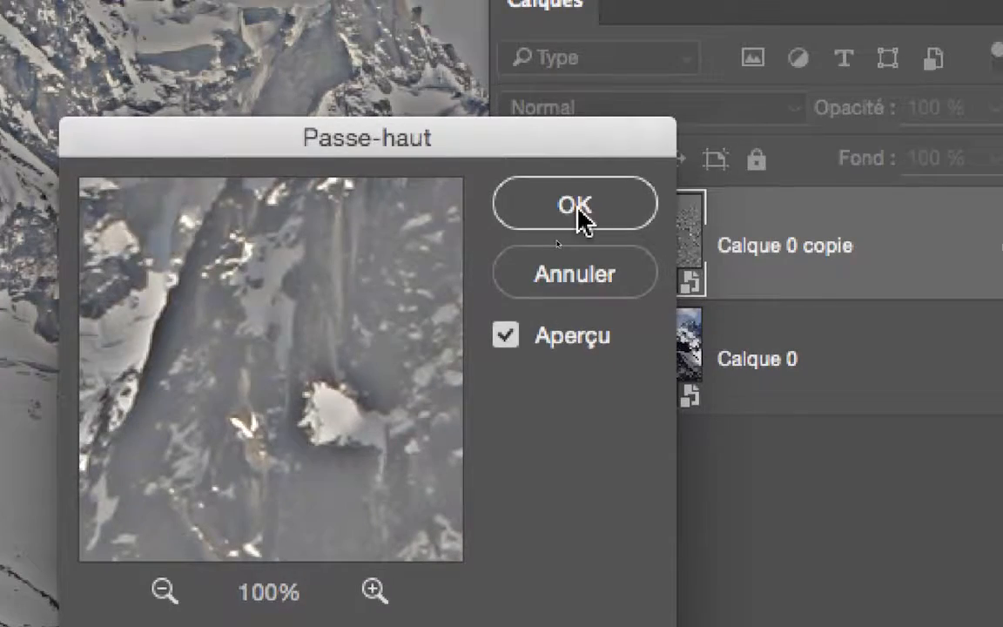
pyautogui.click(578, 216)
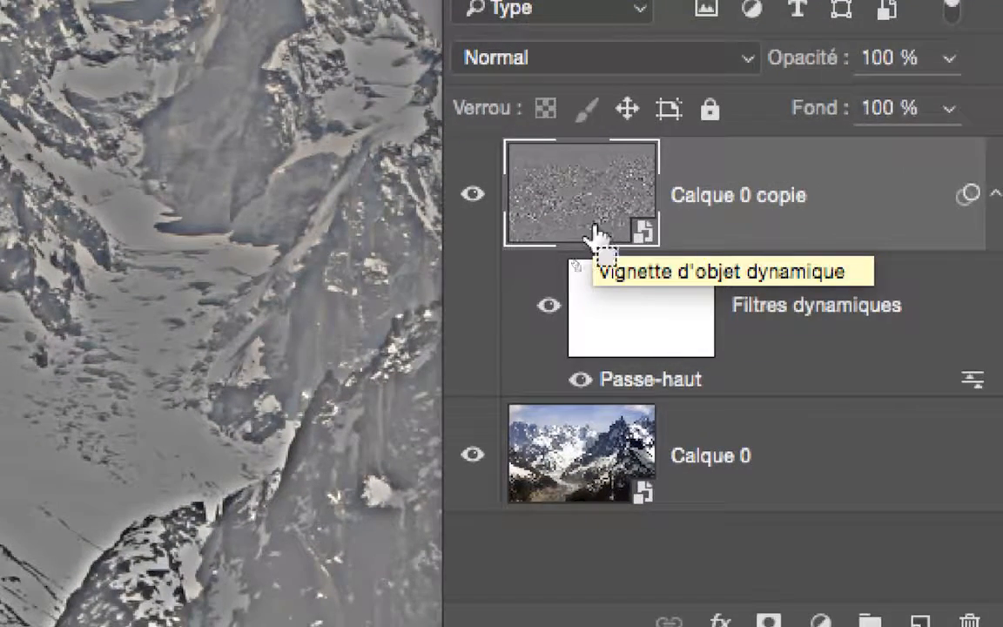
pyautogui.moveTo(596, 237); pyautogui.dragTo(596, 236)
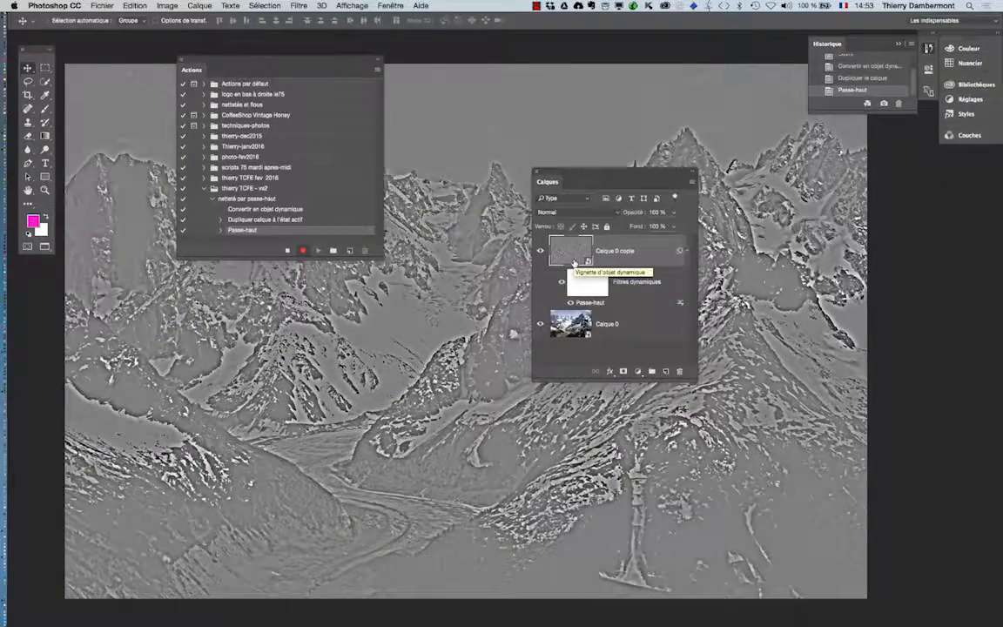
# Step: Set the blend mode of the high-pass filtered copy to Incrustation
pyautogui.press('super+Tab')
pyautogui.press('super+Tab')
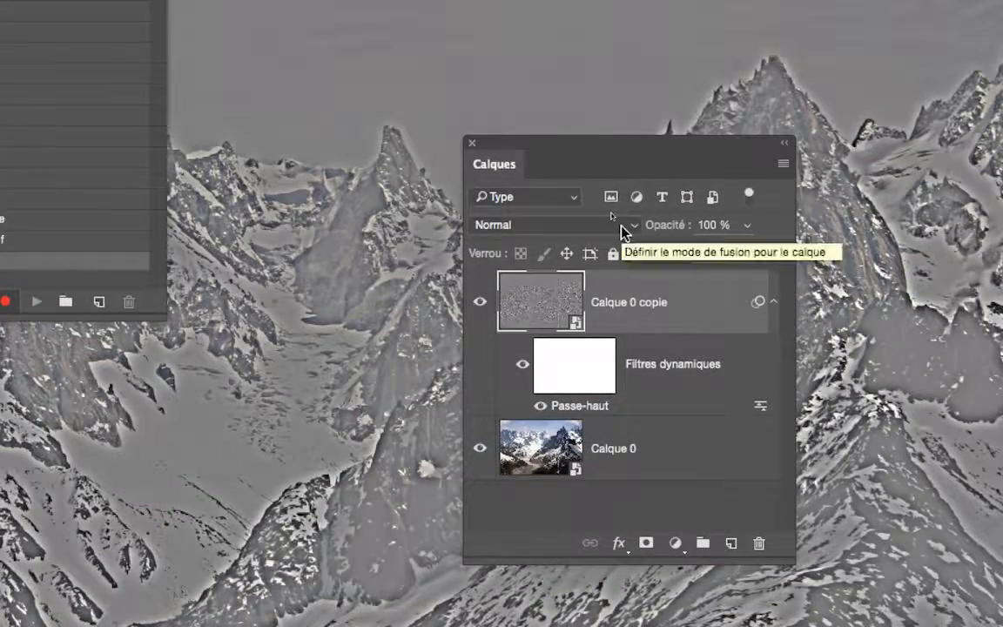
pyautogui.click(622, 226)
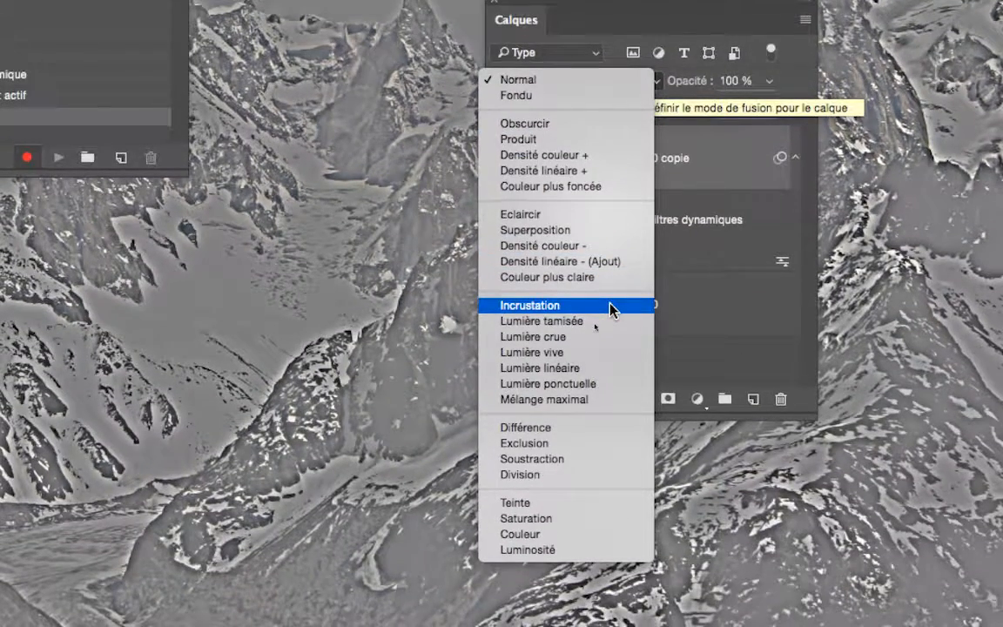
pyautogui.click(613, 307)
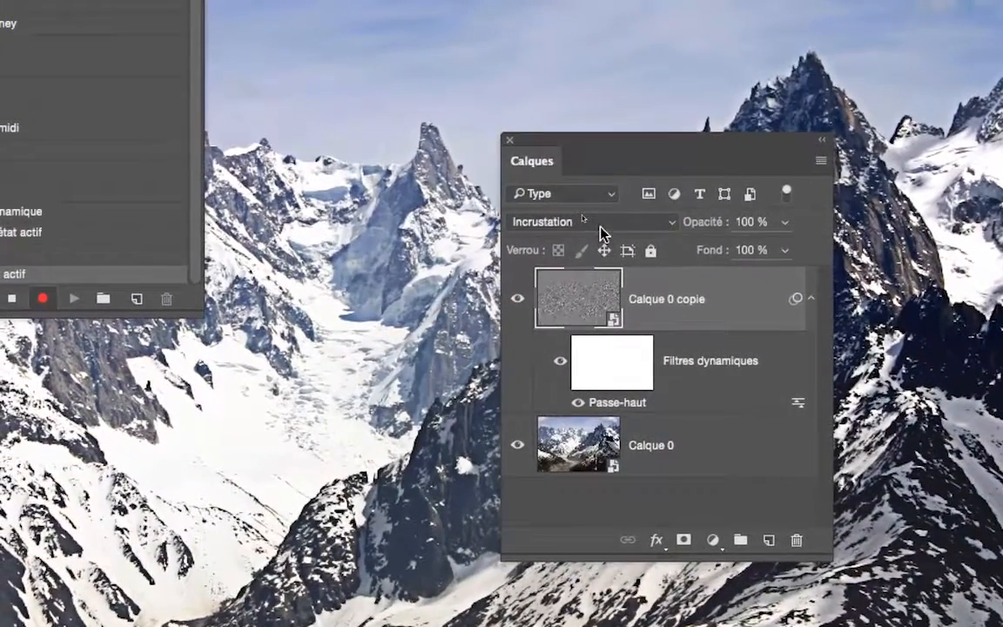
pyautogui.click(594, 179)
pyautogui.click(600, 227)
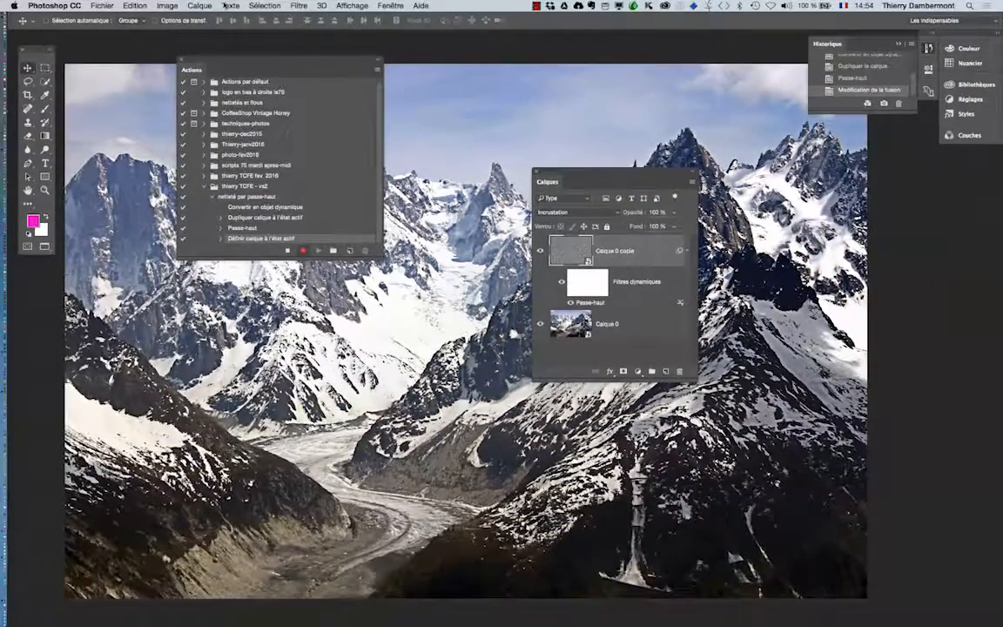
# Step: Add a layer mask that reveals everything (Tout faire apparaître) to the high-pass filtered copy
pyautogui.click(200, 5)
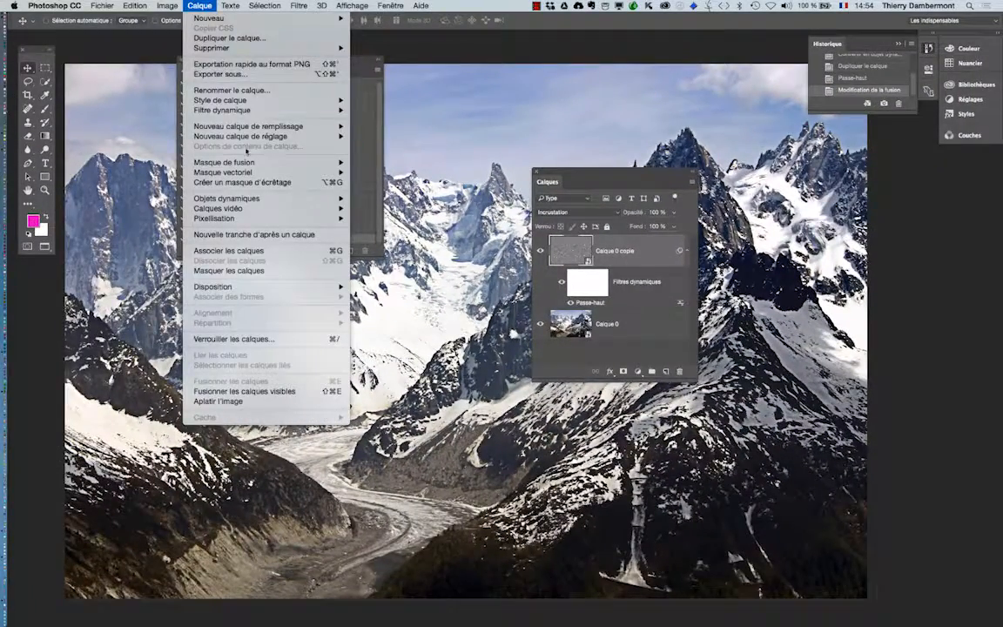
pyautogui.moveTo(296, 163)
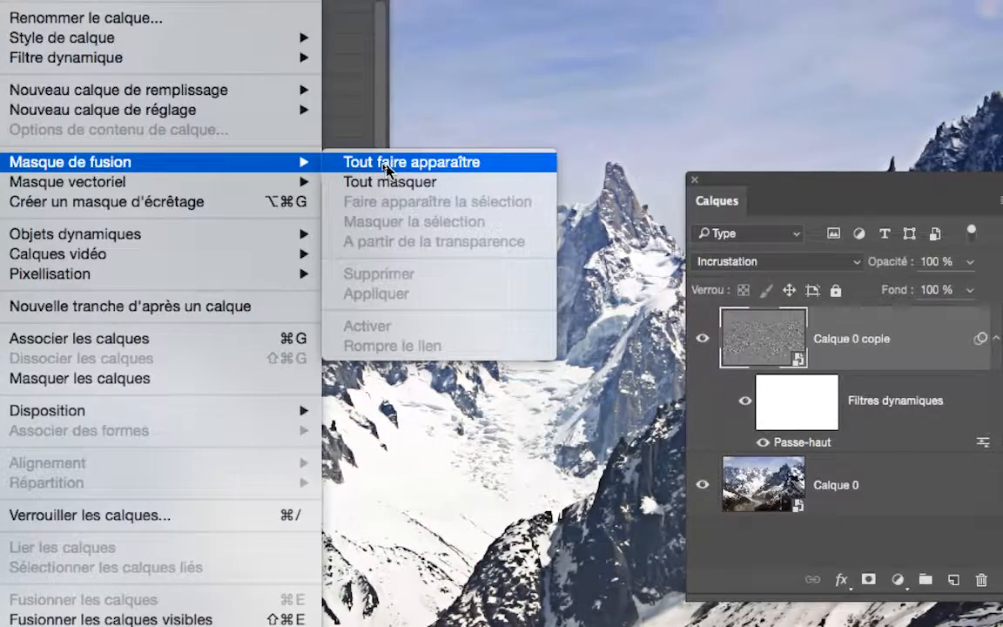
pyautogui.click(388, 165)
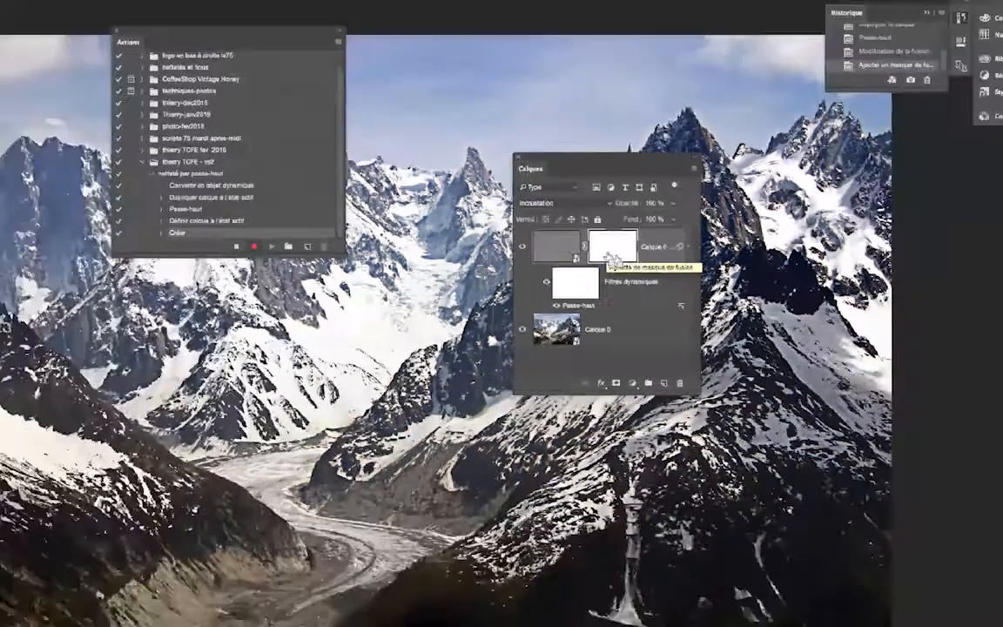
pyautogui.press('super+Tab')
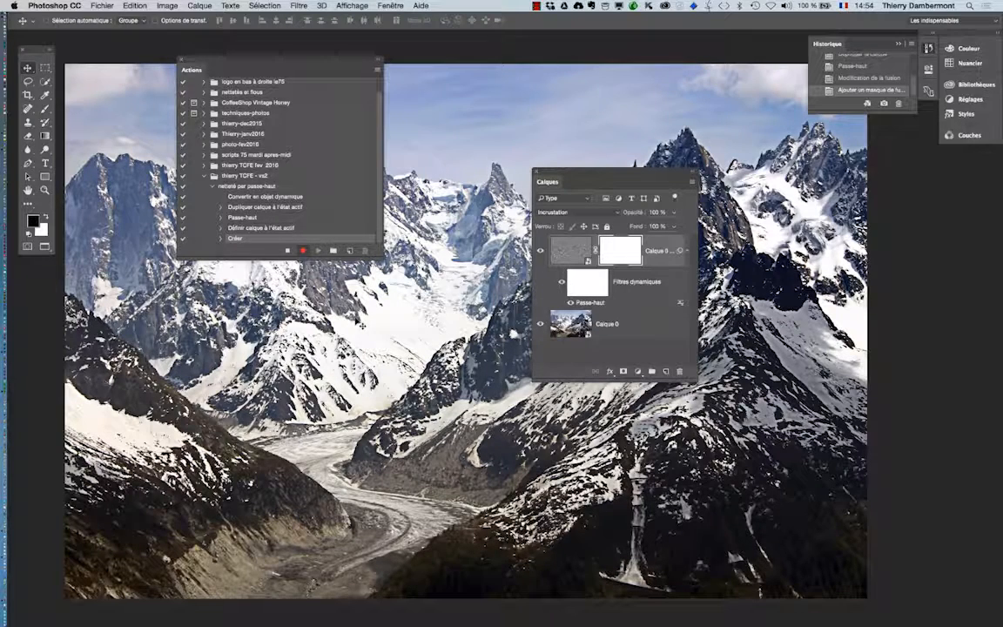
# Step: Add a new Incrustation layer filled with the neutral 50% grey above the high-pass copy, and stop recording the action
pyautogui.moveTo(694, 377); pyautogui.dragTo(789, 377)
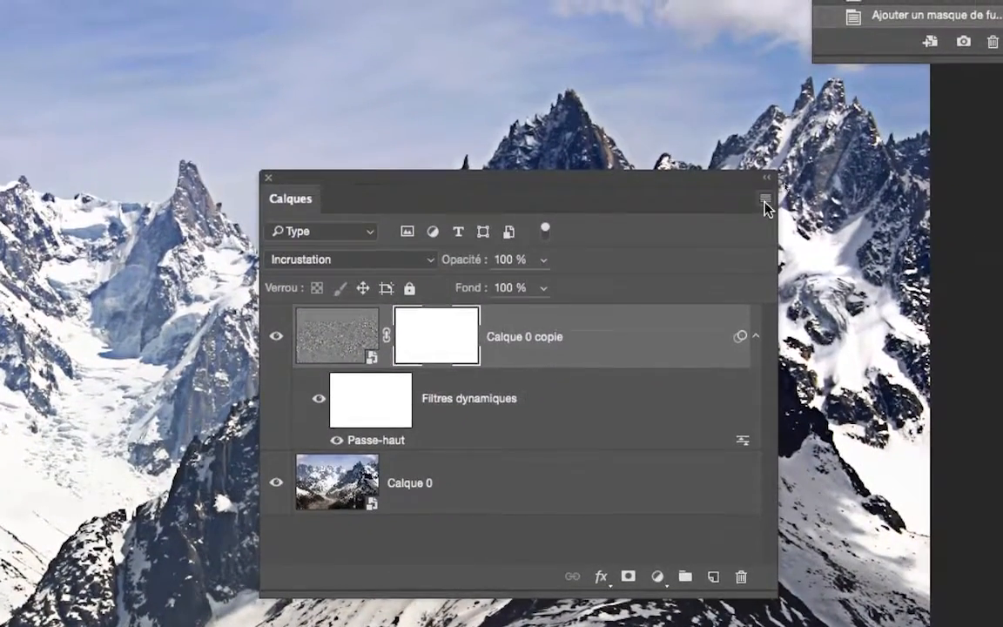
pyautogui.click(765, 202)
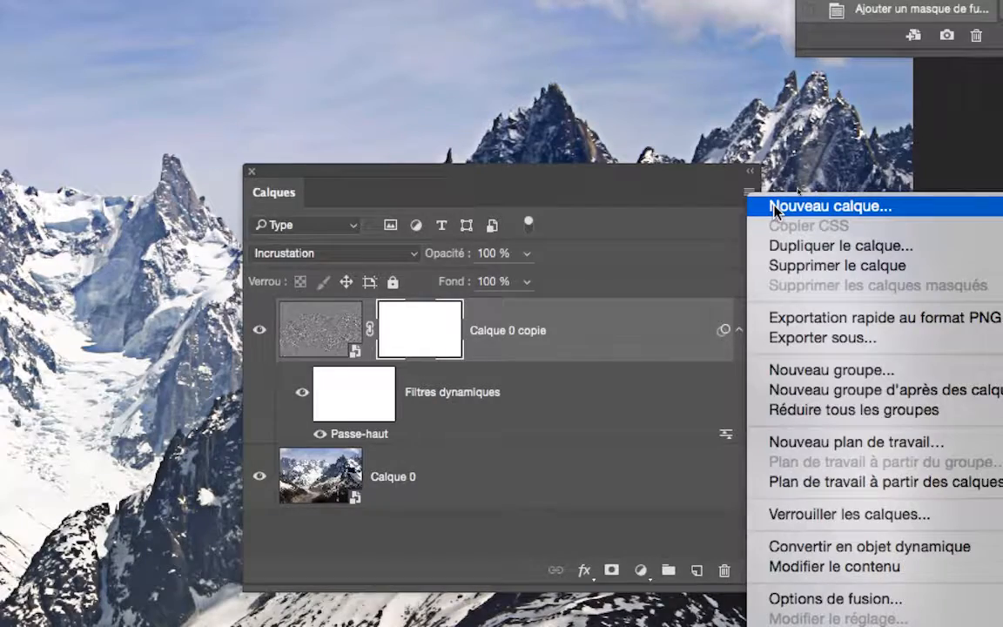
pyautogui.click(775, 207)
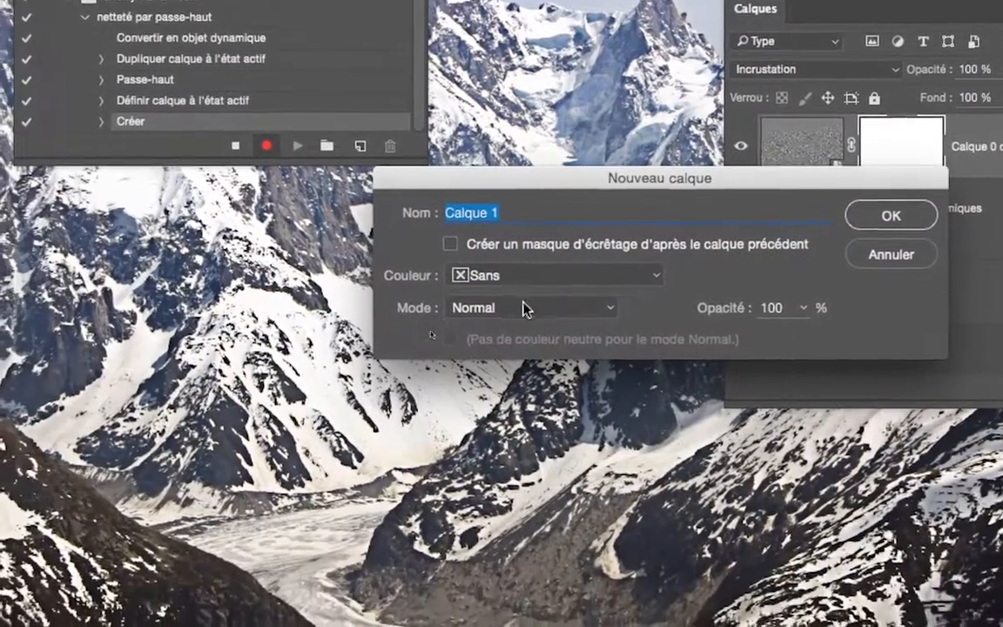
pyautogui.click(525, 308)
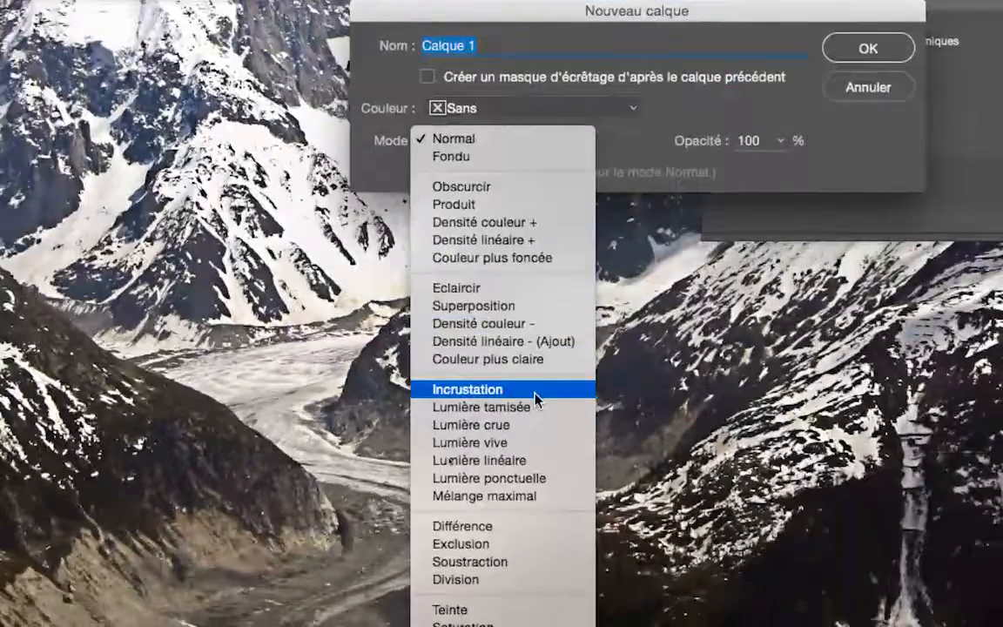
pyautogui.click(535, 391)
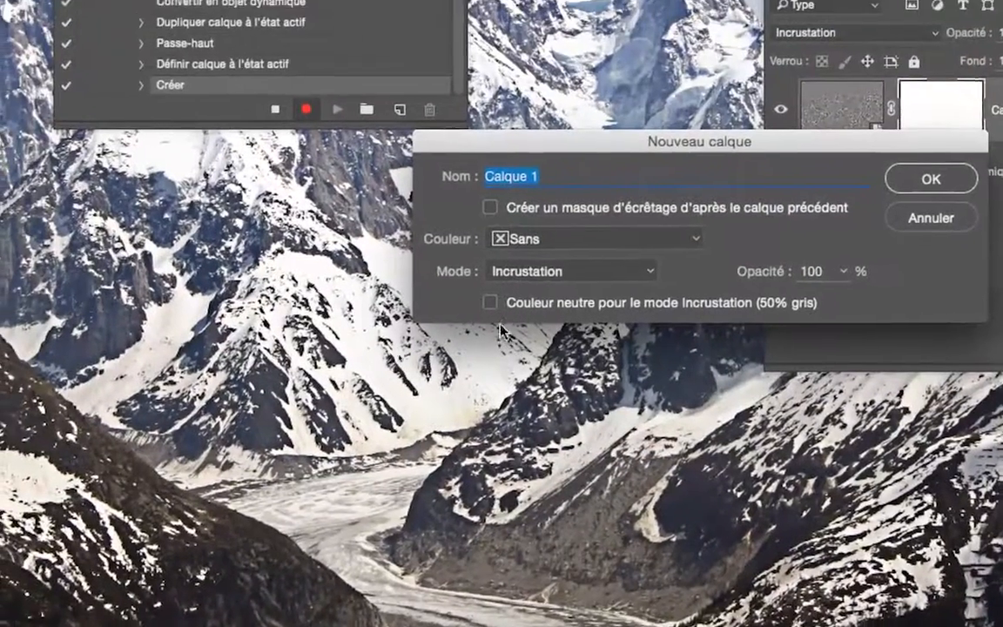
pyautogui.click(426, 172)
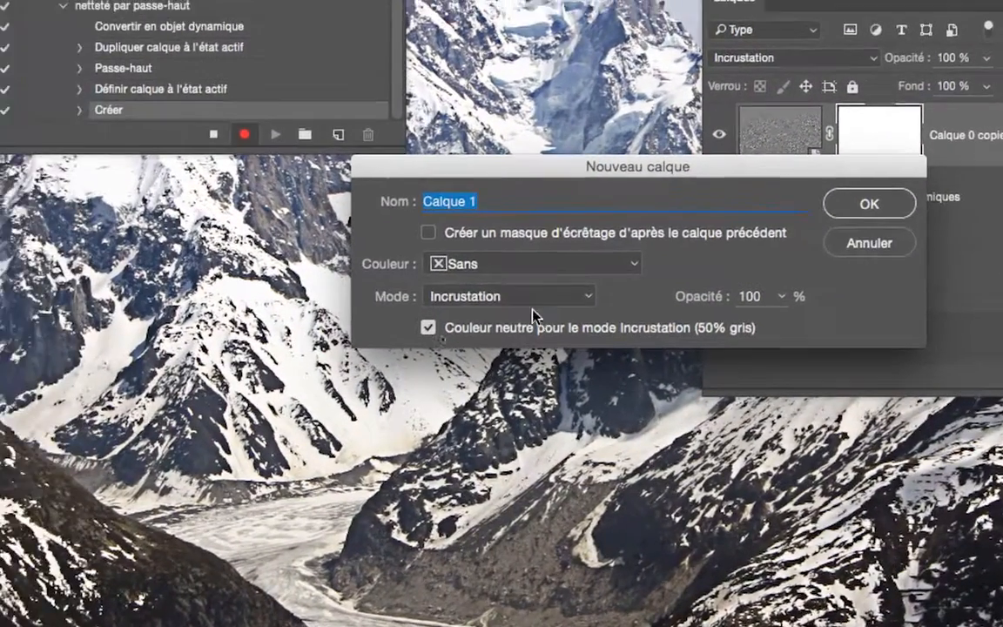
pyautogui.click(533, 307)
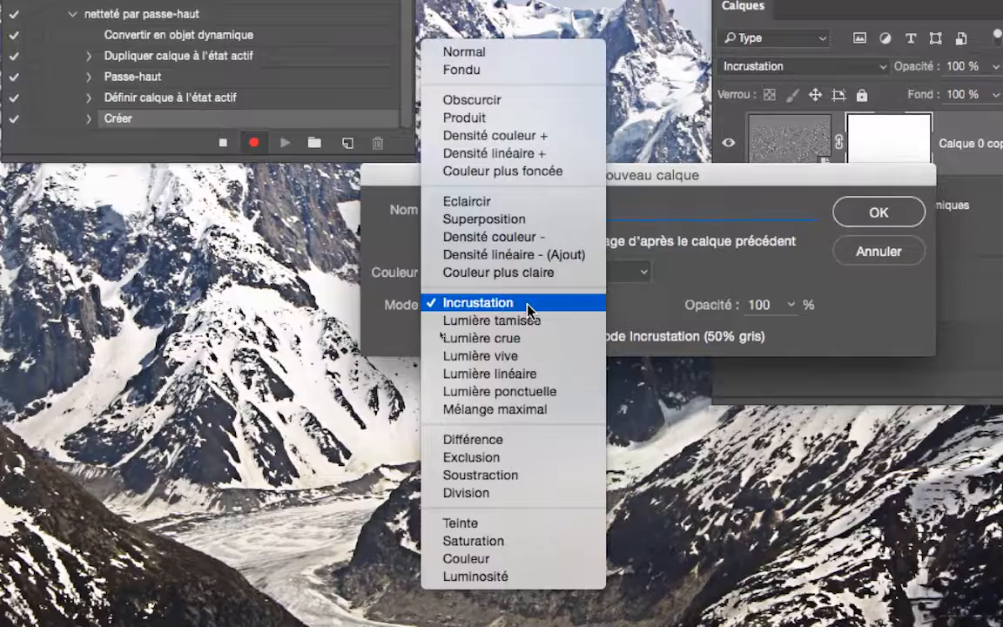
pyautogui.click(531, 305)
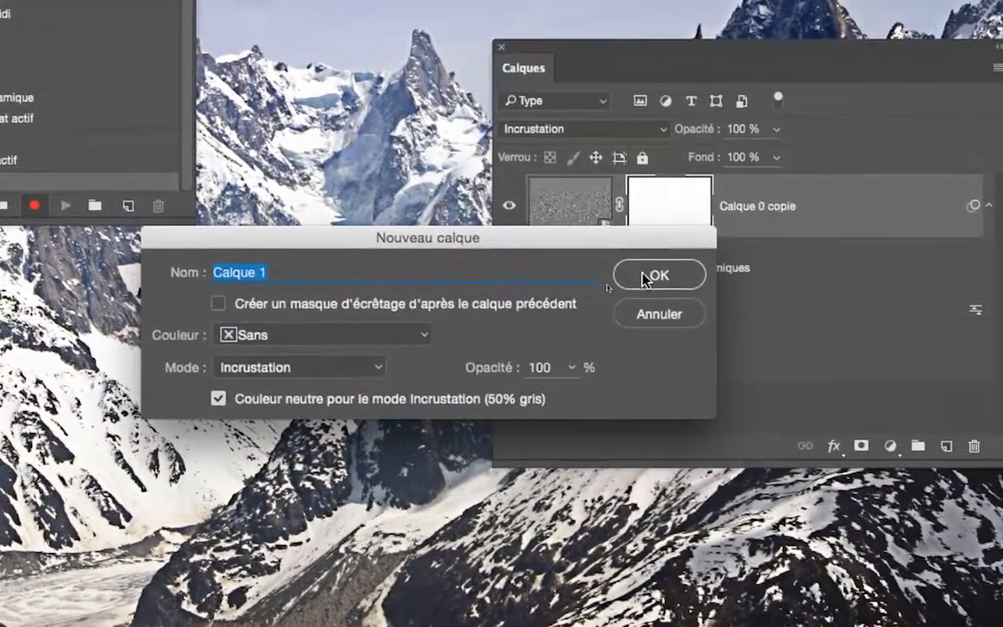
pyautogui.click(646, 275)
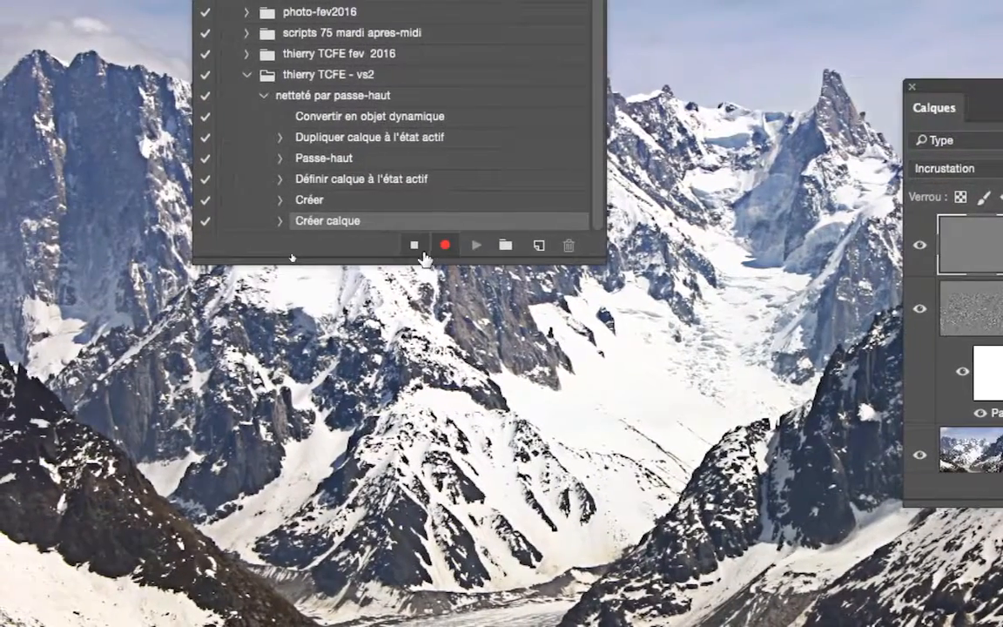
pyautogui.click(418, 248)
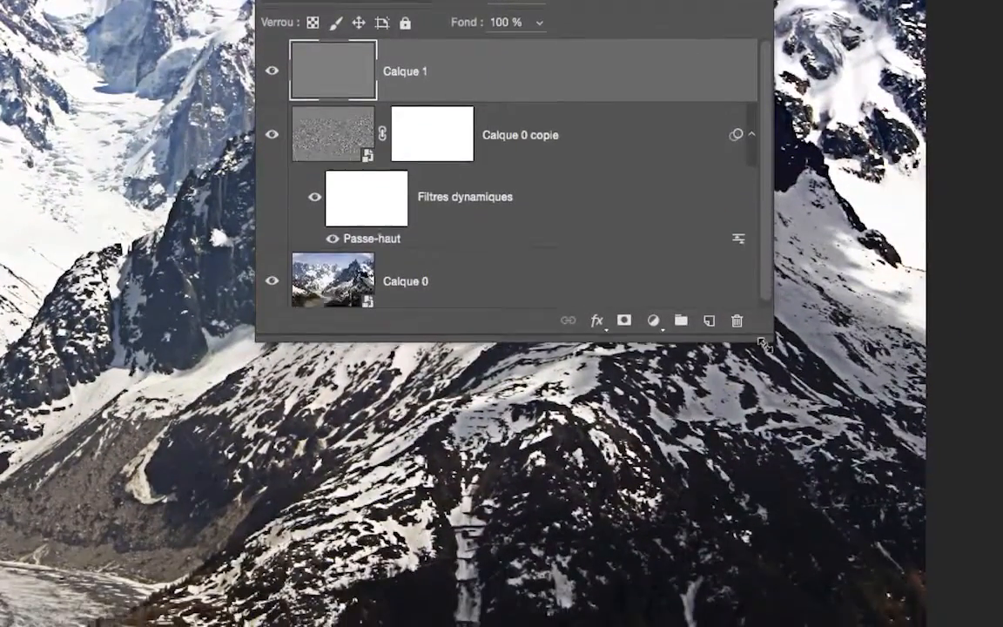
pyautogui.moveTo(764, 345); pyautogui.dragTo(765, 406)
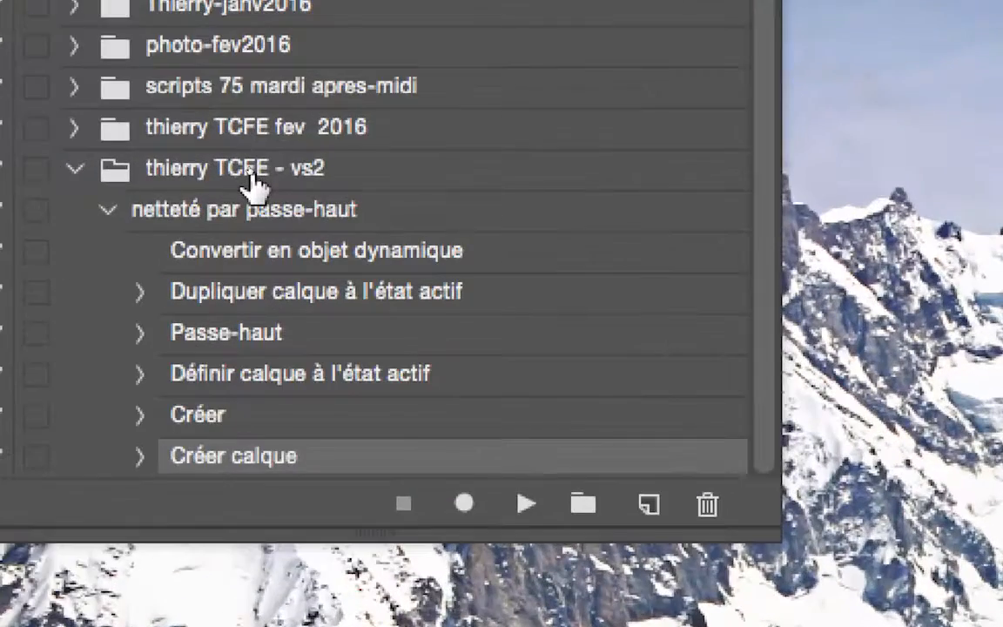
# Step: Select the "TCFE - vs2" action set that contains netteté par passe-haut and start saving it with Enregistrer les actions
pyautogui.click(255, 174)
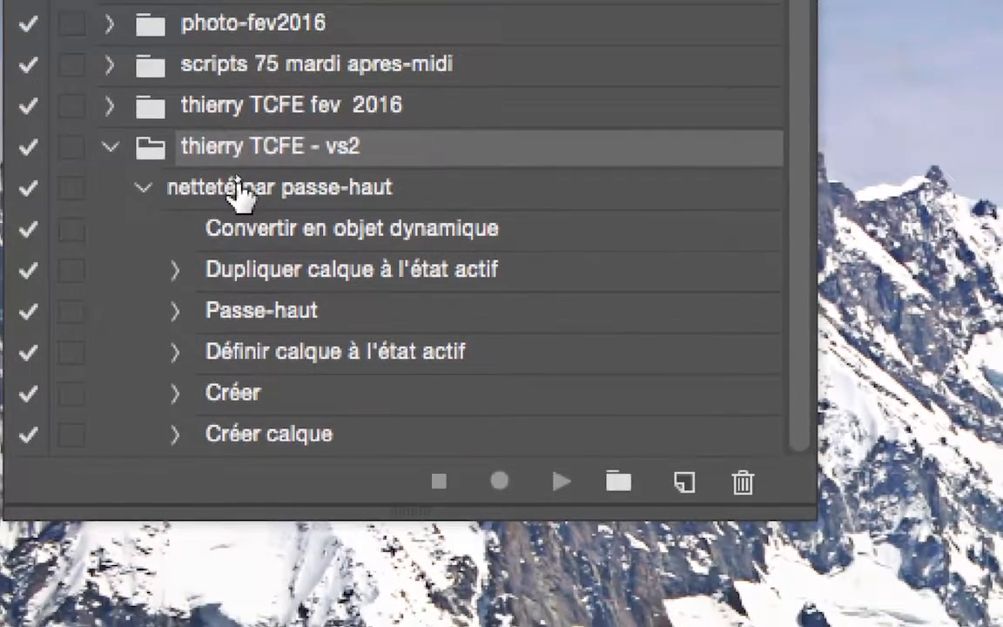
pyautogui.click(260, 207)
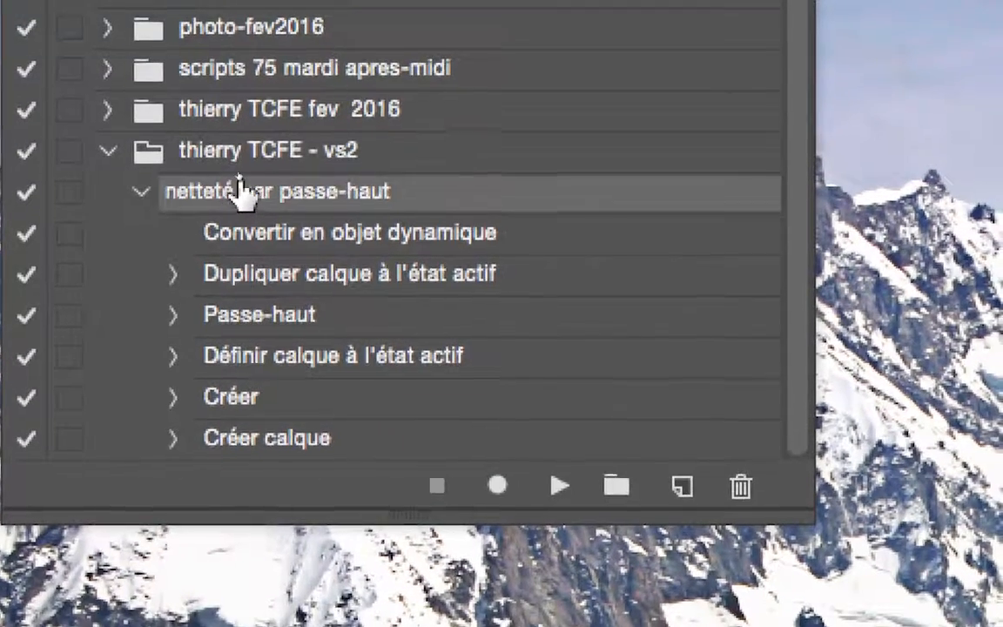
pyautogui.click(239, 172)
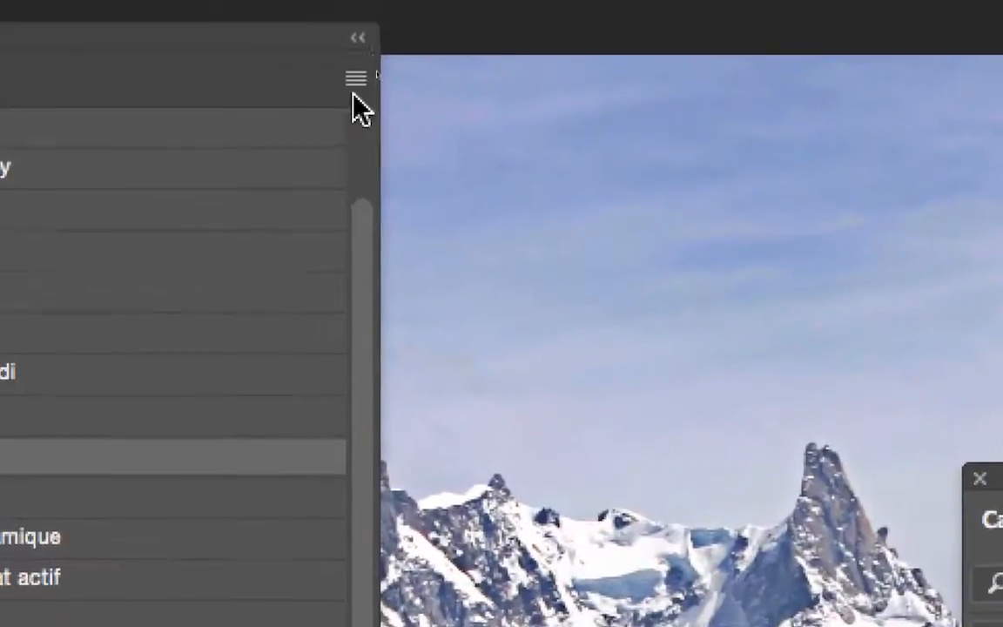
pyautogui.click(353, 80)
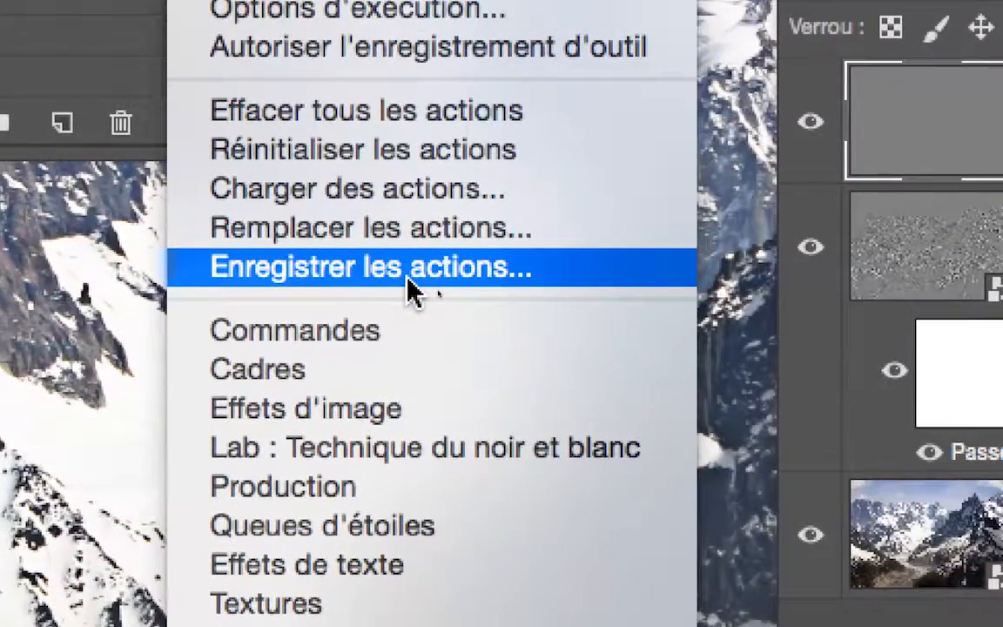
pyautogui.click(408, 277)
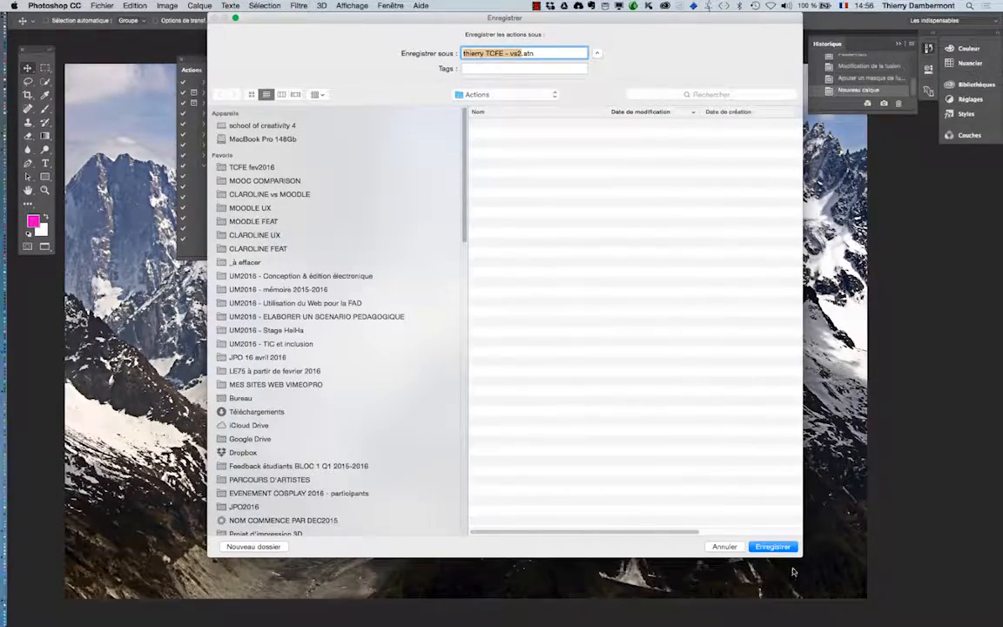
# Step: Shrink the save dialog and choose the TCFE fev2016 folder as the destination for the .atn actions file
pyautogui.moveTo(799, 559); pyautogui.dragTo(612, 310)
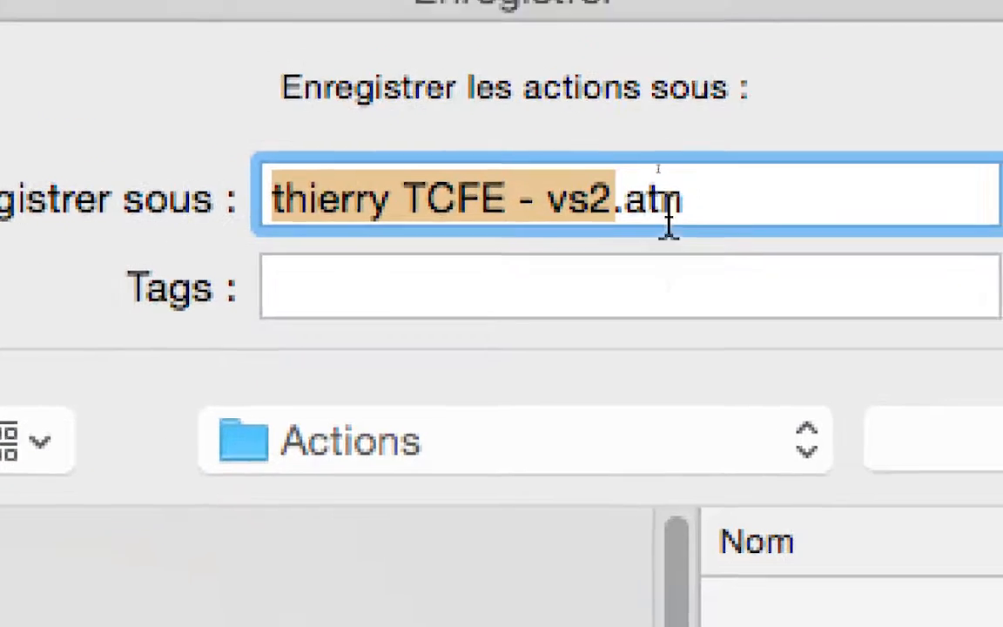
pyautogui.click(689, 164)
pyautogui.moveTo(689, 165); pyautogui.dragTo(674, 164)
pyautogui.moveTo(671, 209); pyautogui.dragTo(597, 237)
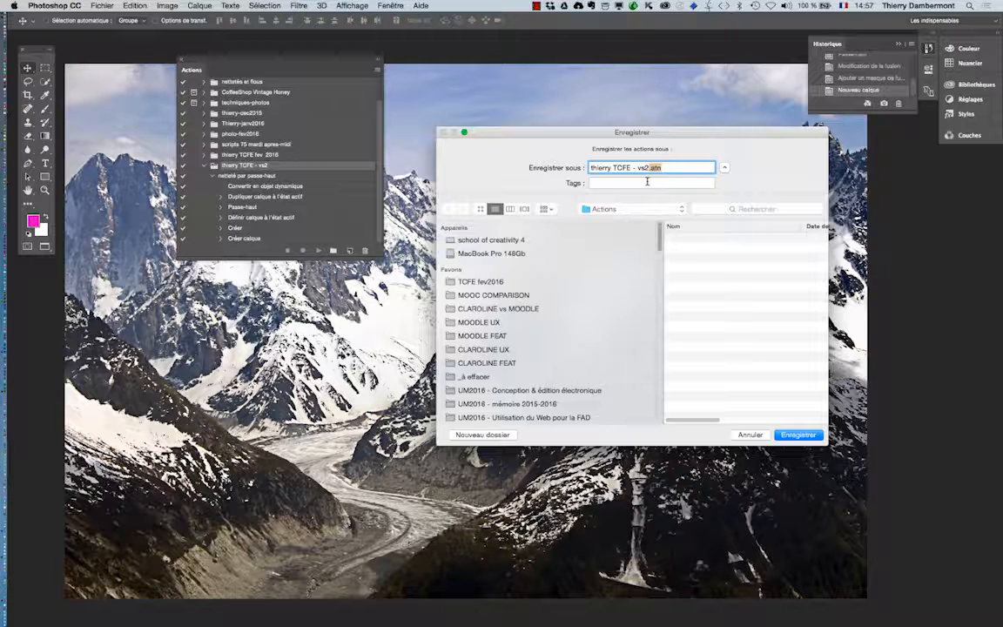
pyautogui.scroll(-5, 546, 334)
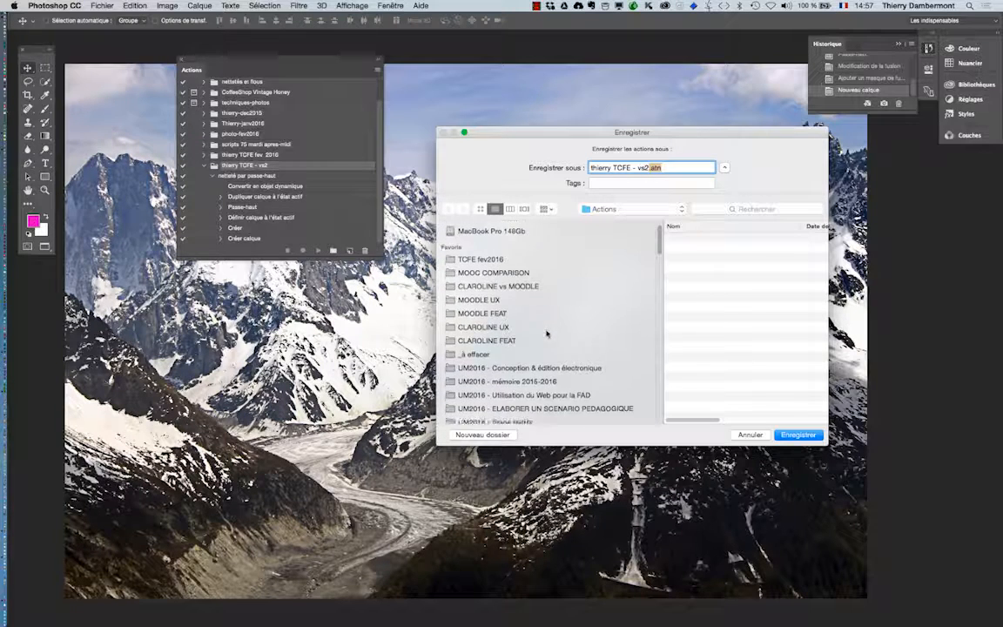
pyautogui.scroll(5, 492, 301)
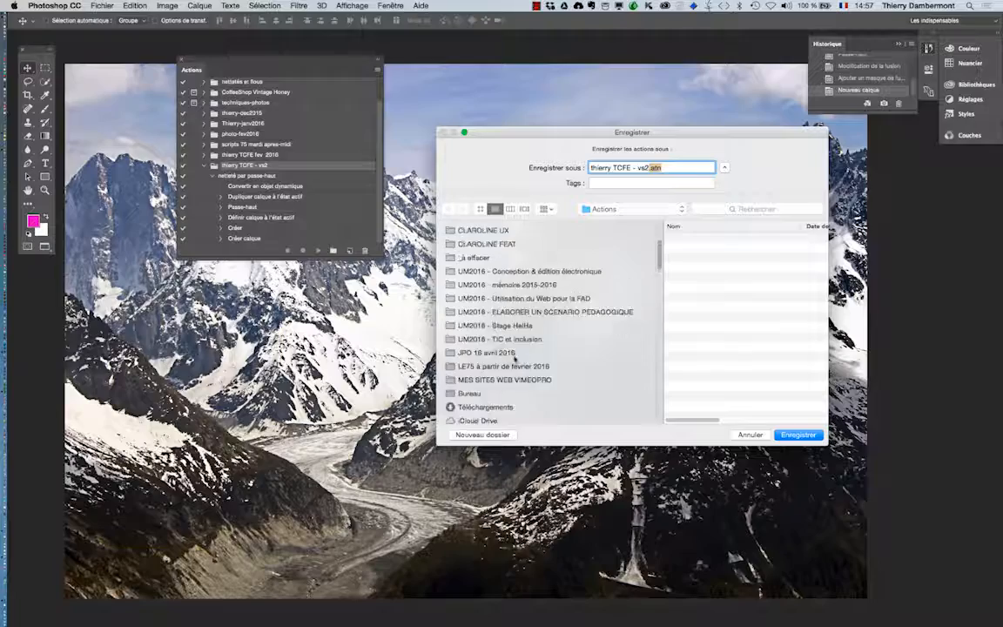
pyautogui.click(496, 286)
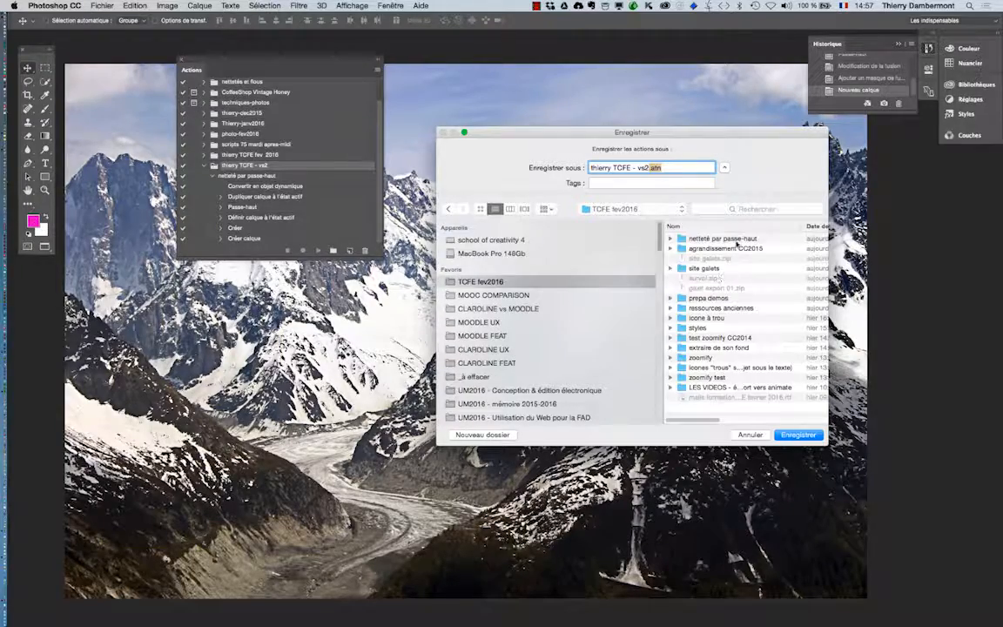